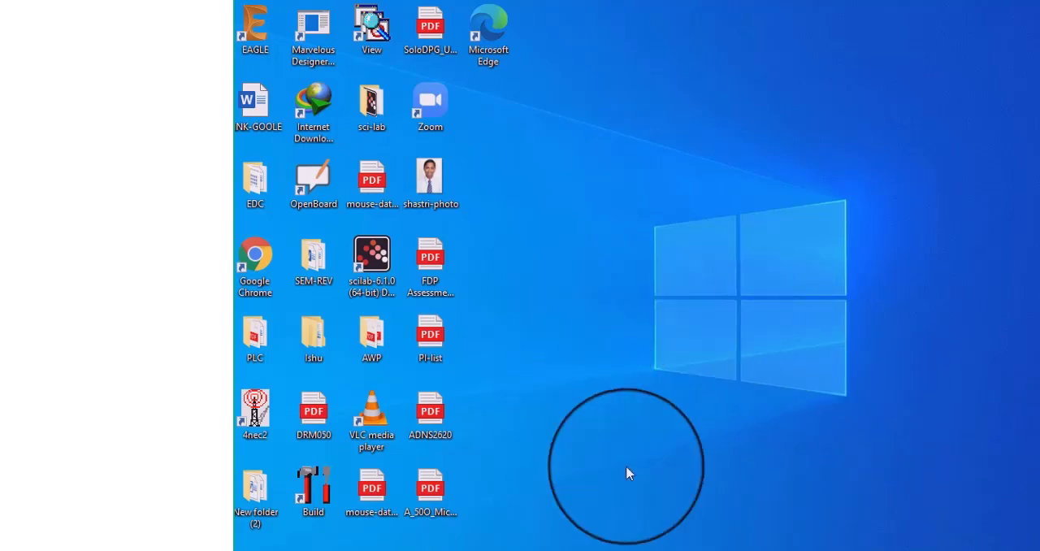
Launch 4nec2 and close its geometry and pattern windows, keeping only the main window open
double_click(259, 428)
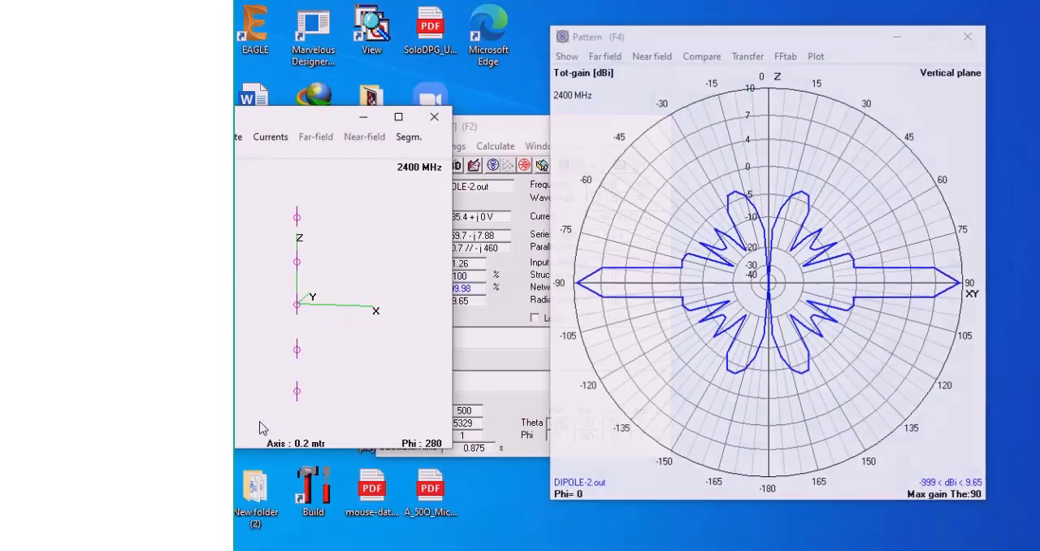
click(429, 114)
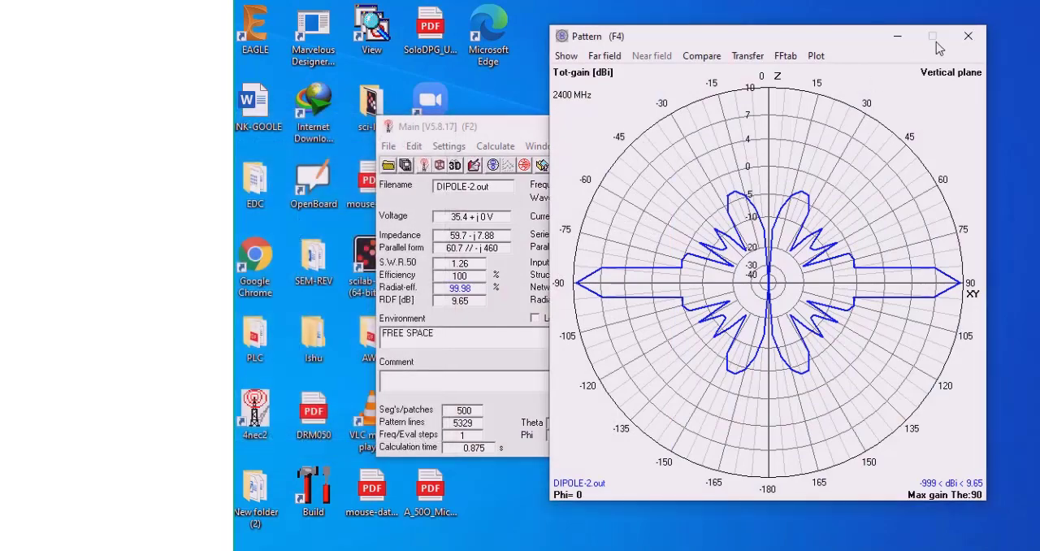
click(968, 36)
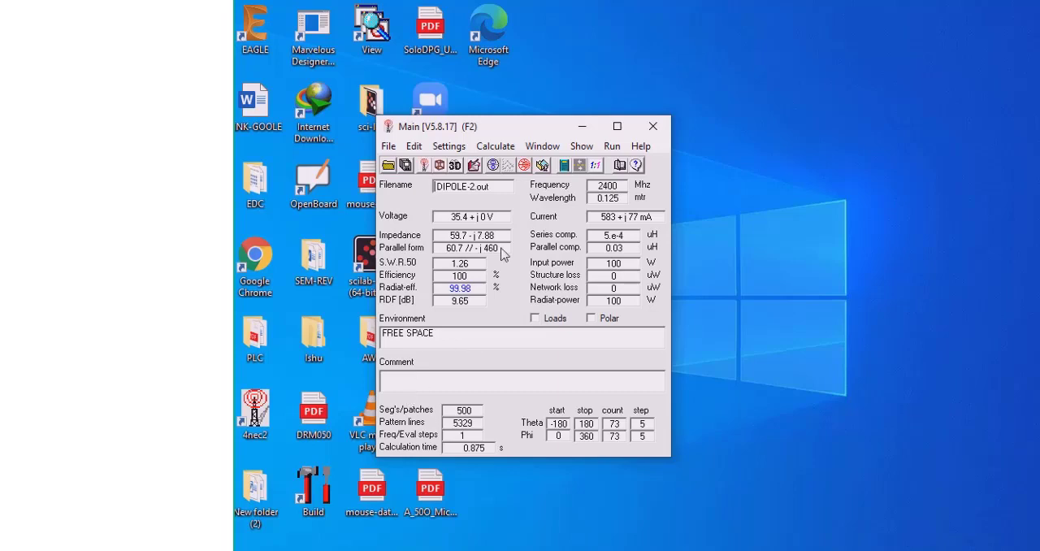
Check the characteristic impedance setting and close it without changing the value
click(453, 147)
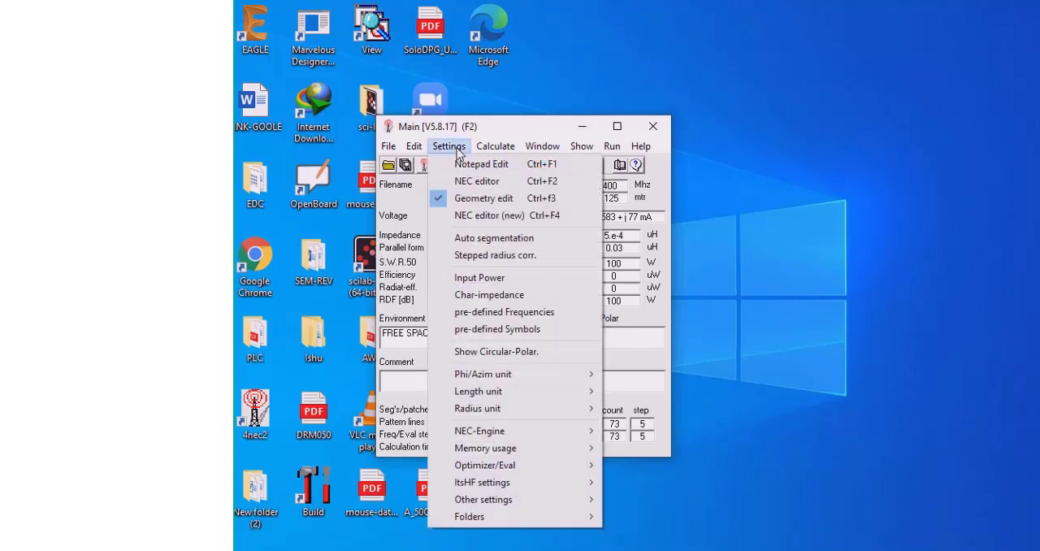
click(507, 296)
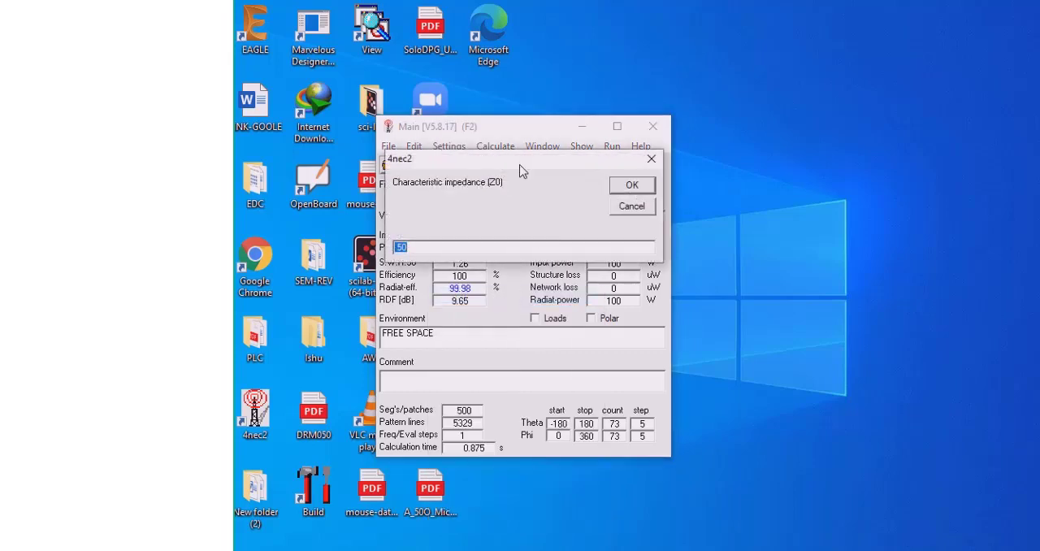
drag(521, 167, 520, 238)
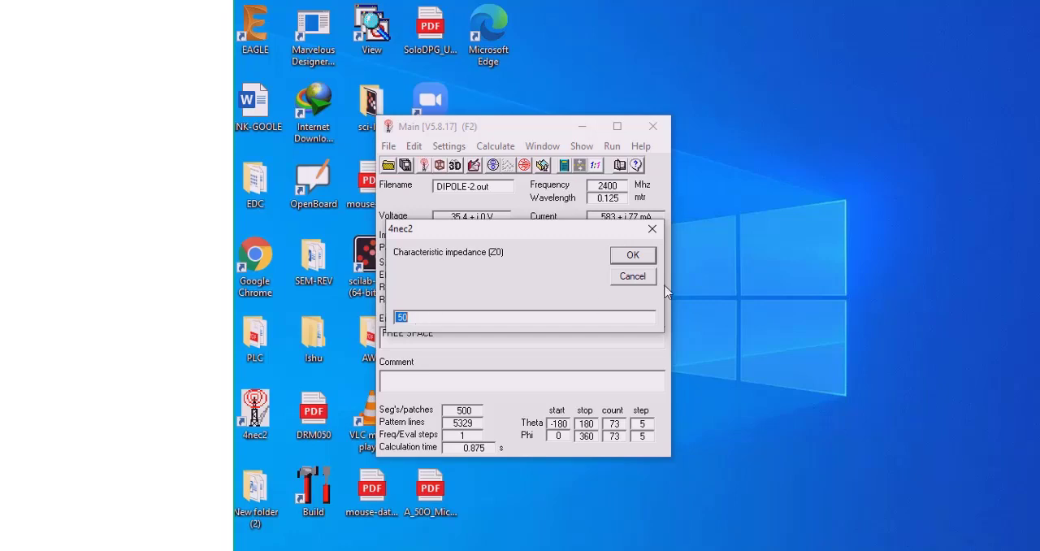
click(653, 230)
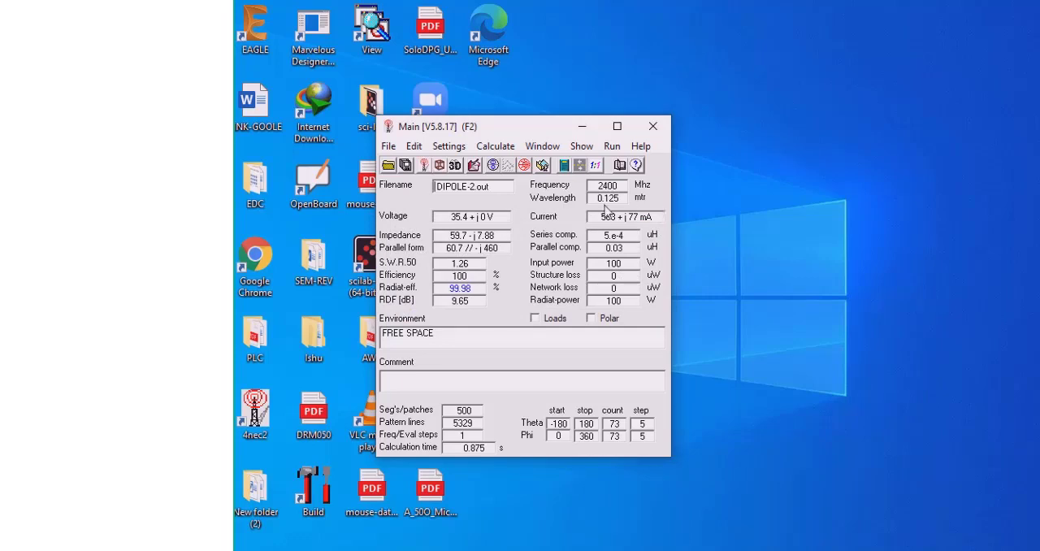
Choose Geometry edit as the NEC input-file editor, open it and start a new geometry file
click(452, 148)
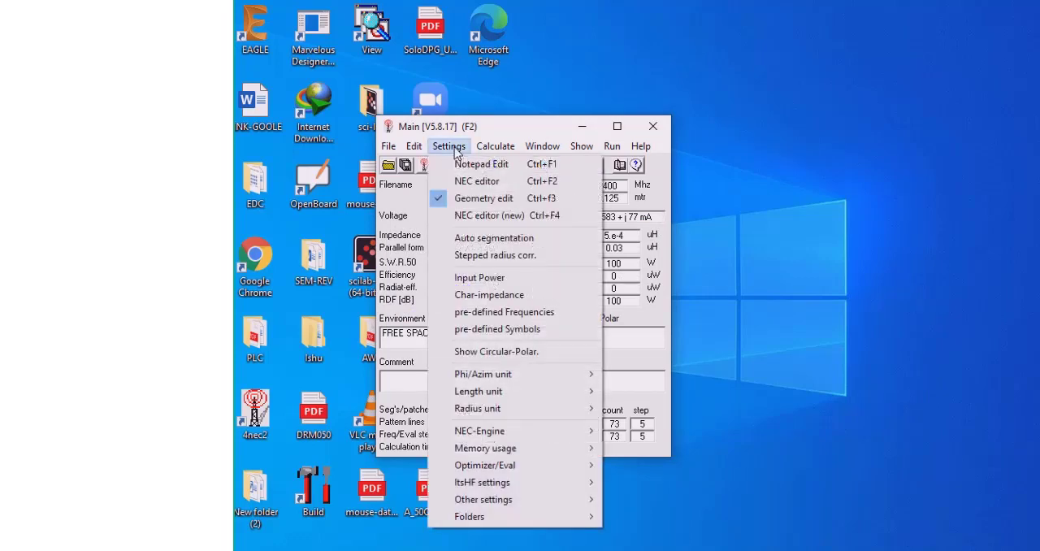
click(478, 203)
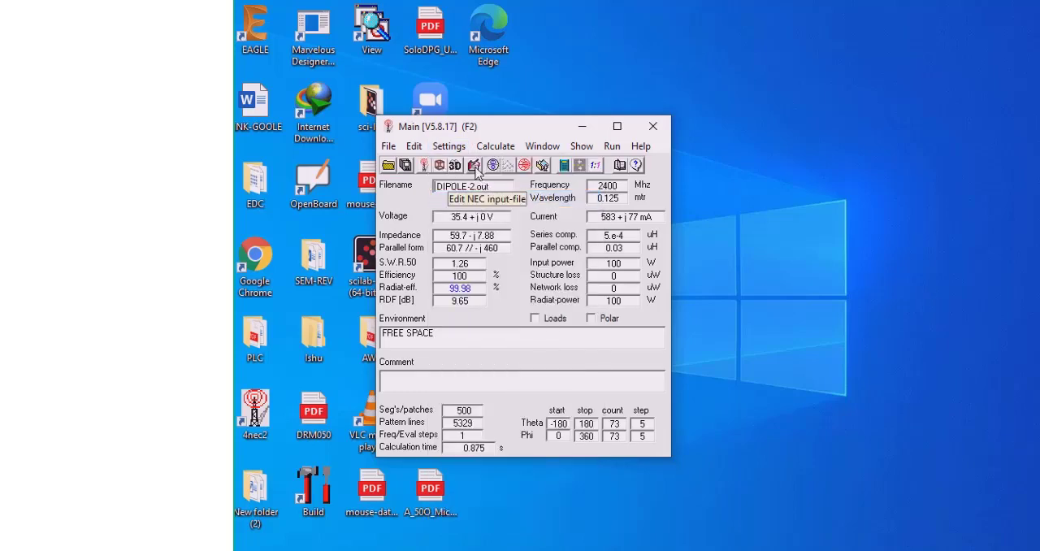
click(475, 168)
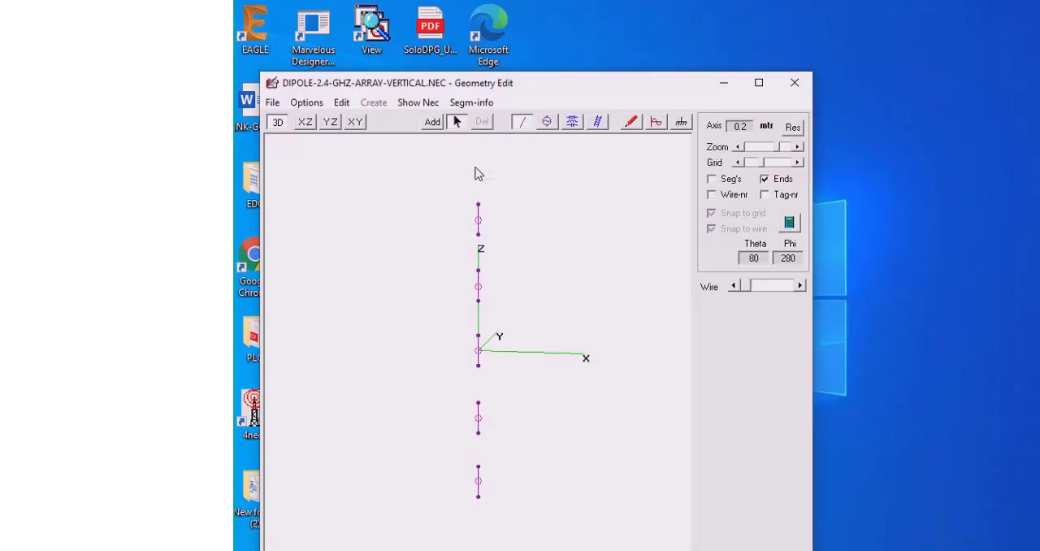
drag(575, 99, 580, 54)
drag(606, 277, 582, 268)
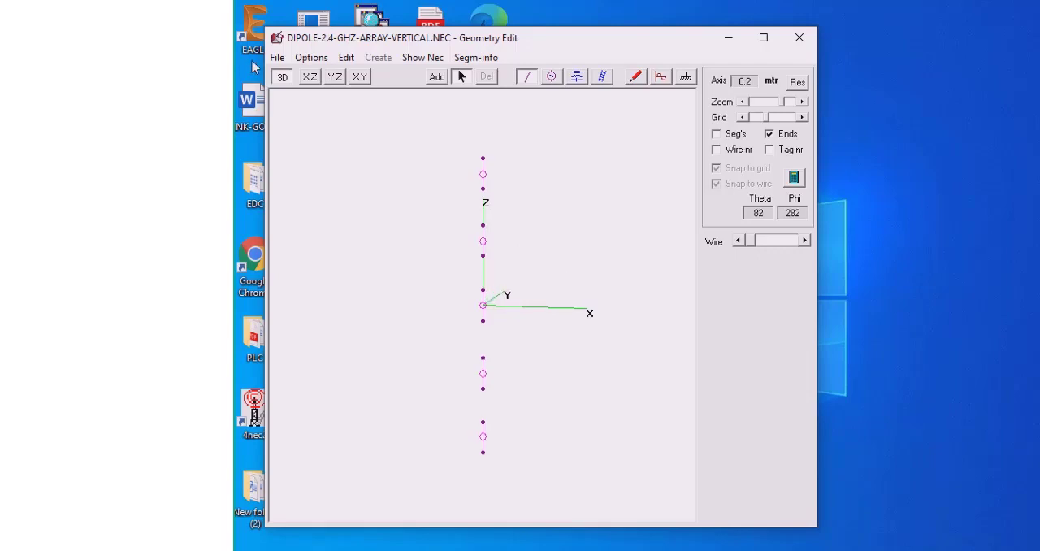
click(276, 63)
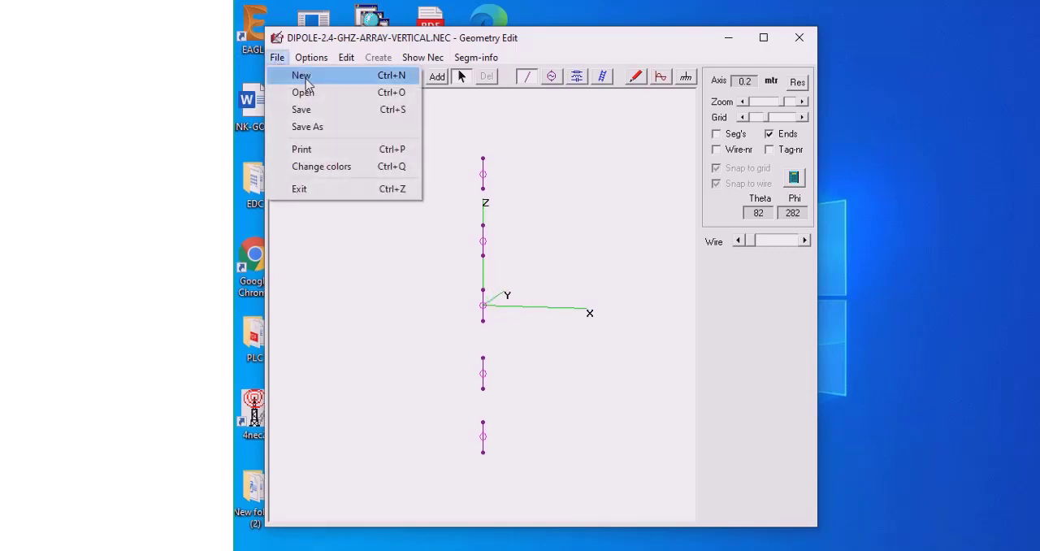
click(303, 75)
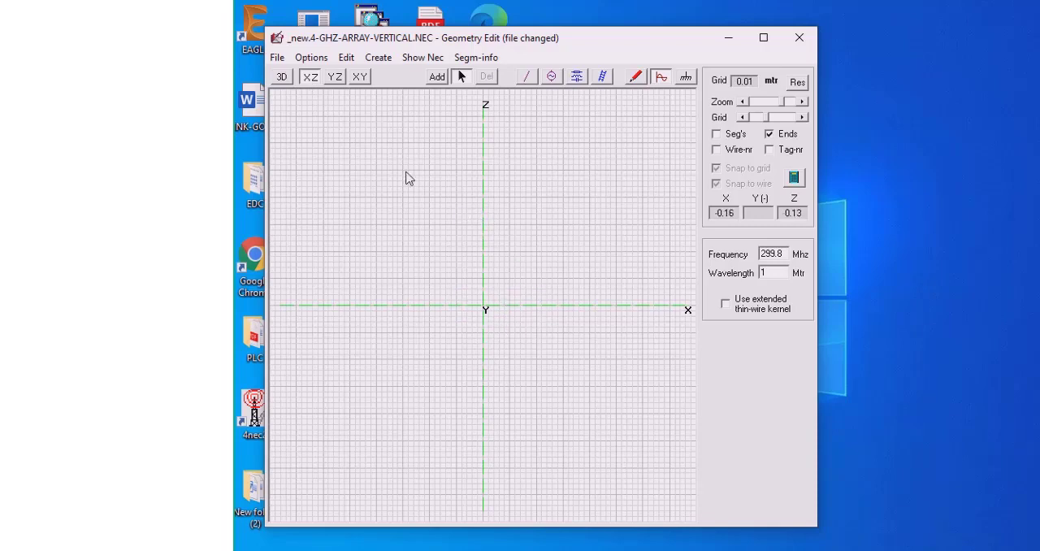
Inspect the empty geometry in the YZ, XY and rotated 3D views, and return to the XZ view
click(335, 77)
click(361, 79)
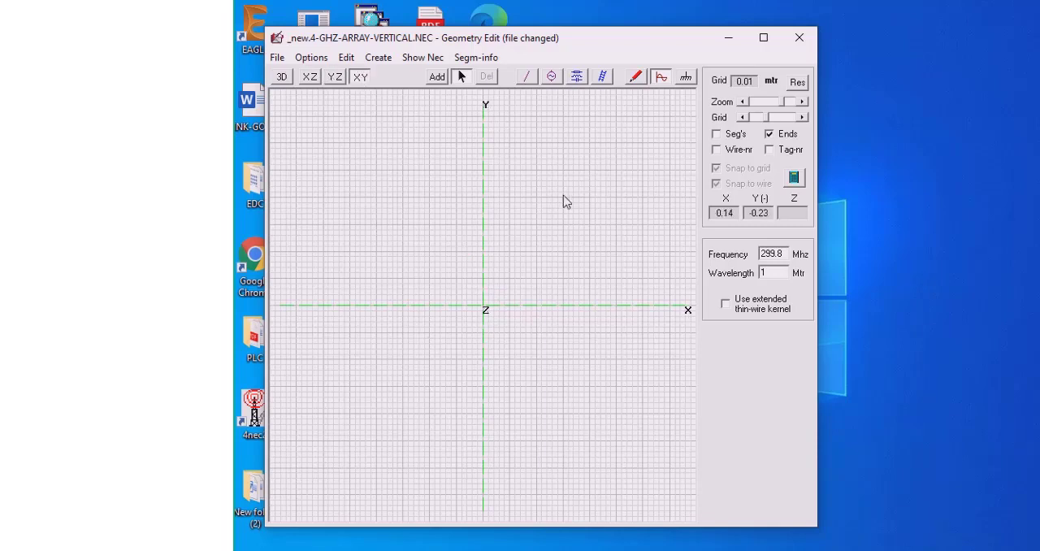
click(282, 77)
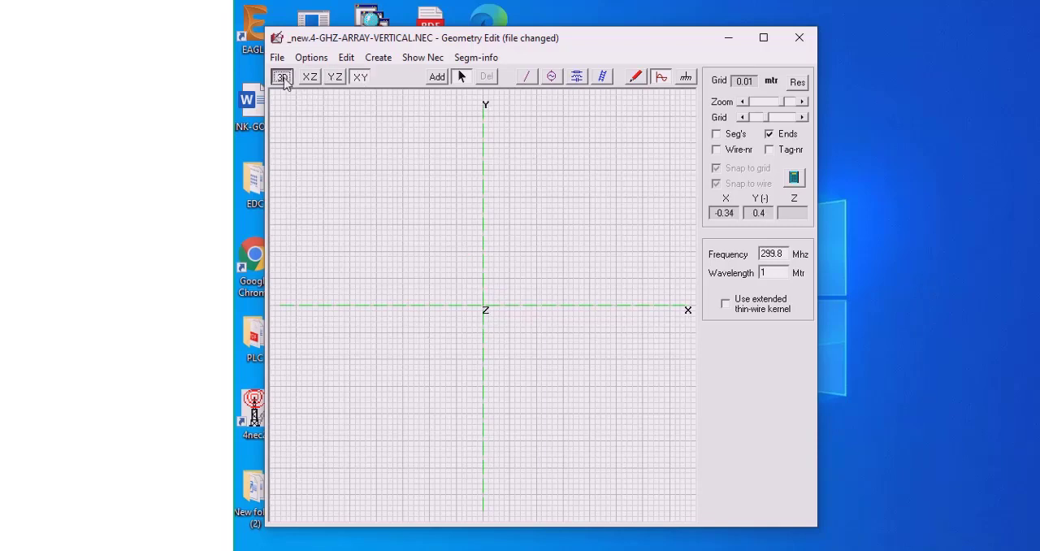
drag(549, 385, 636, 209)
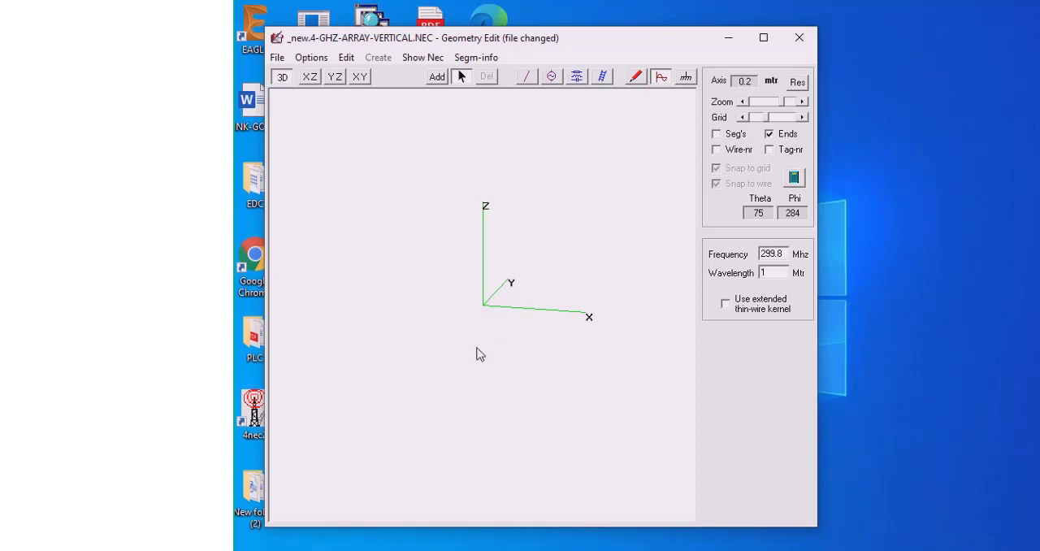
drag(476, 353, 488, 287)
click(310, 80)
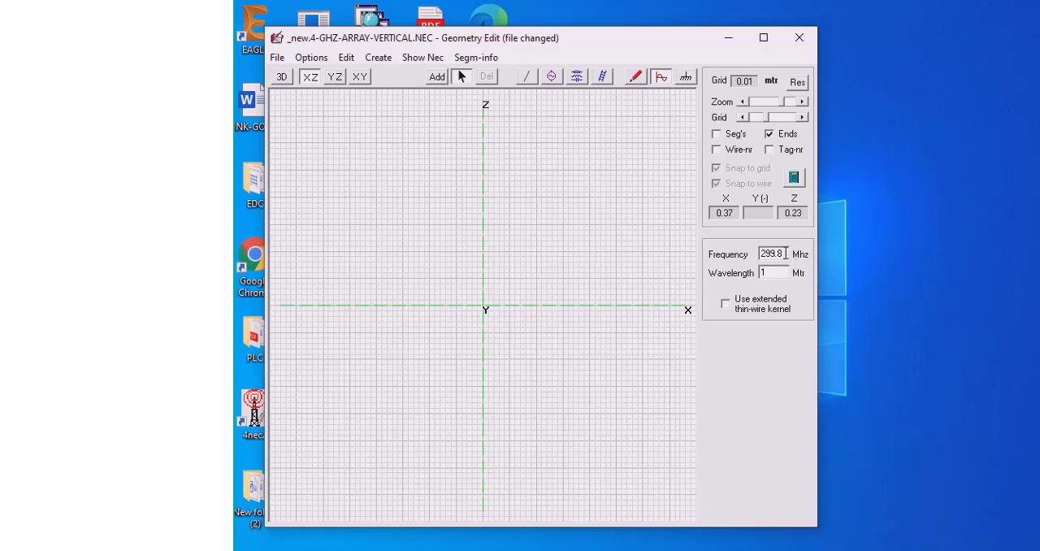
Set the new model's frequency to 2400 MHz
drag(784, 254, 750, 257)
text(2400)
key(Return)
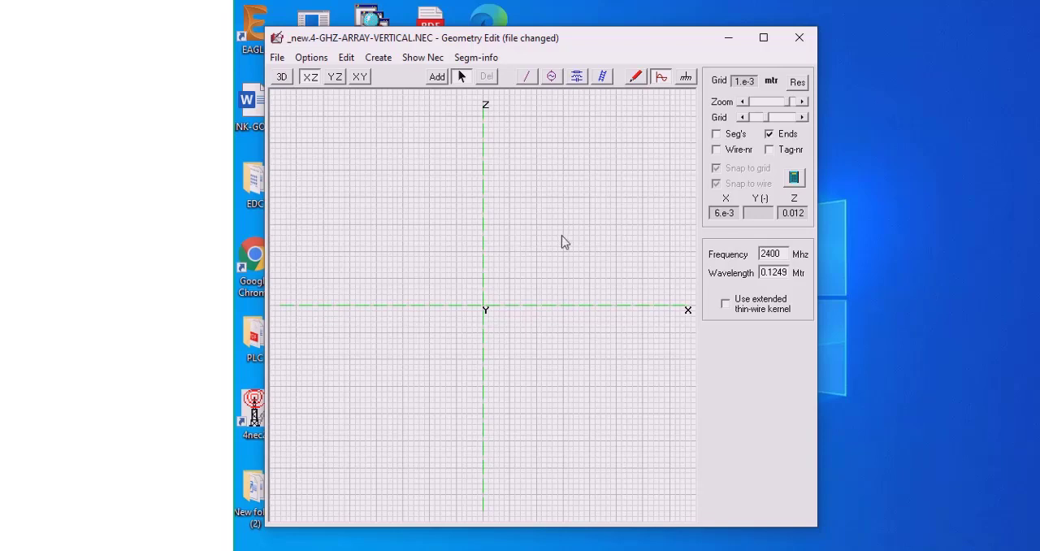
Draw a vertical wire along the Z axis from about Z 0.005 to -0.007 m, with a 0.5 mm wire radius
click(527, 78)
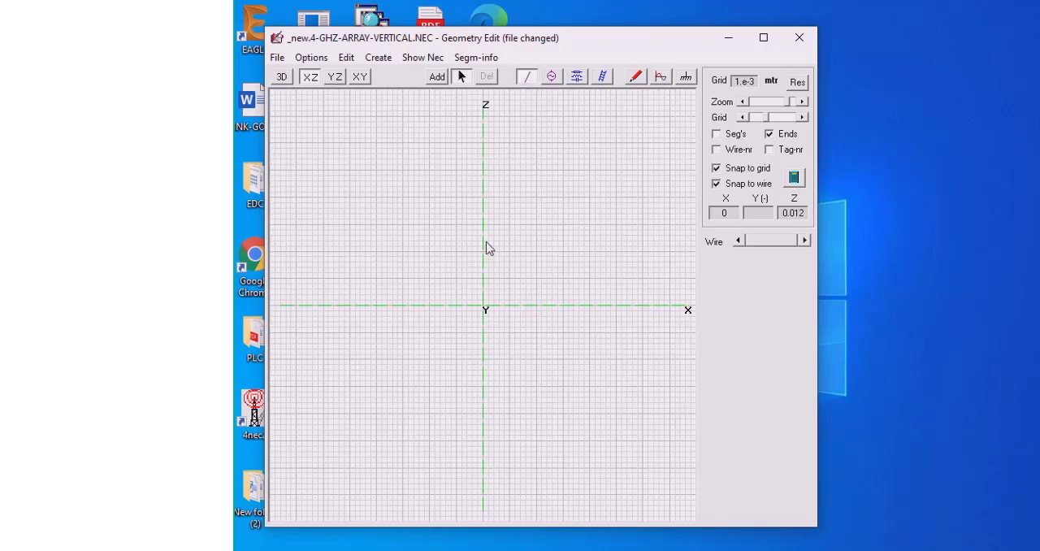
click(437, 78)
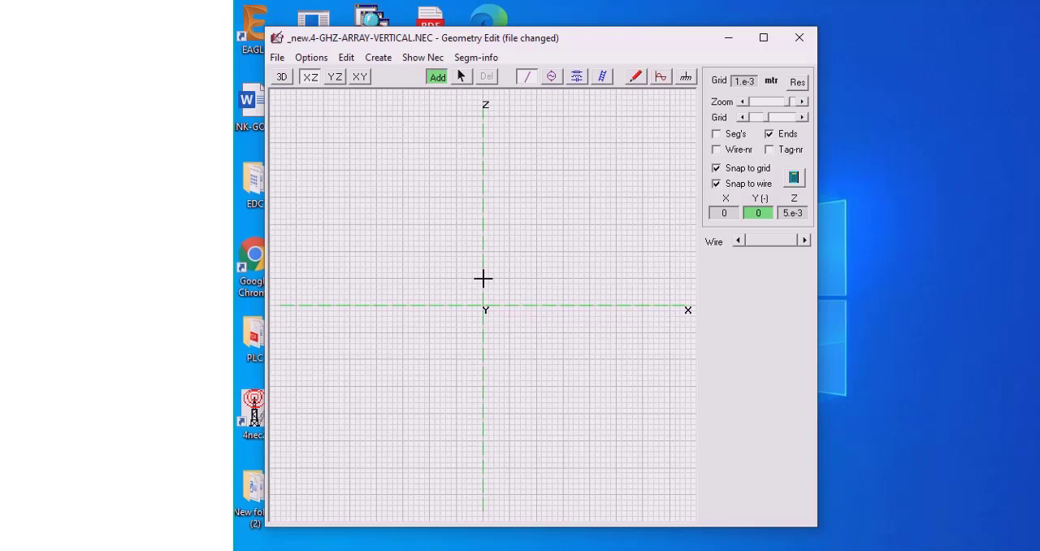
drag(482, 278, 483, 342)
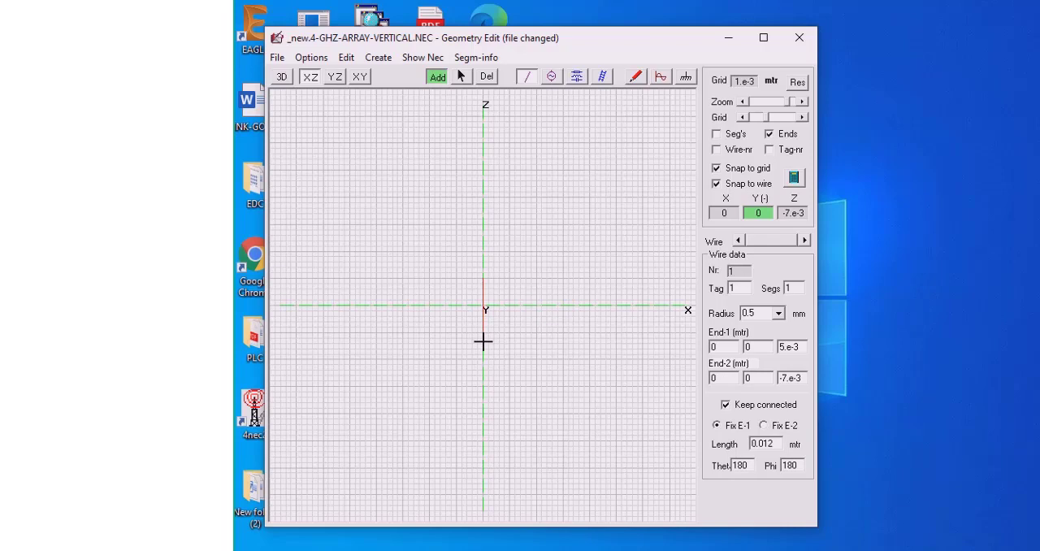
drag(483, 341, 483, 341)
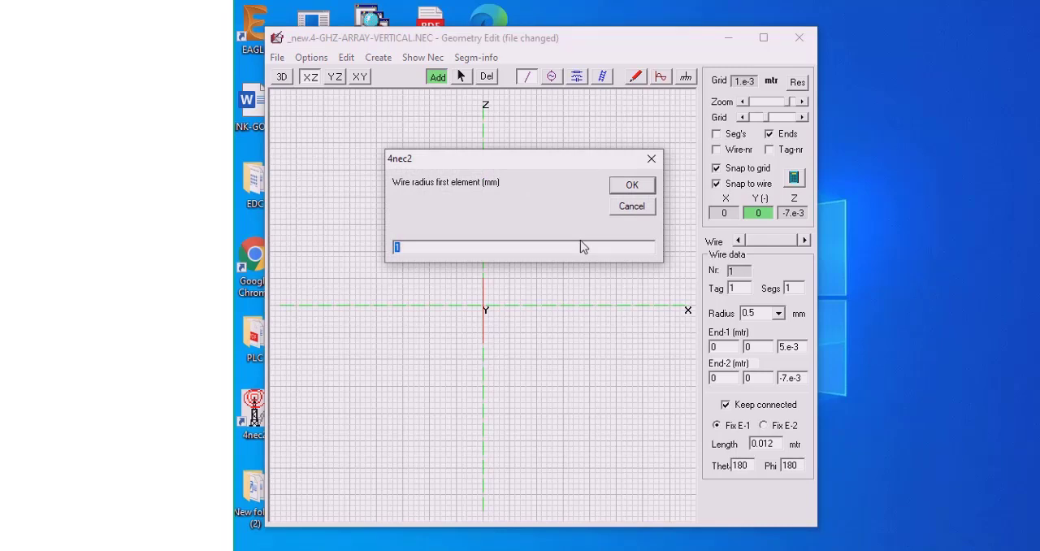
text(0.5)
key(Return)
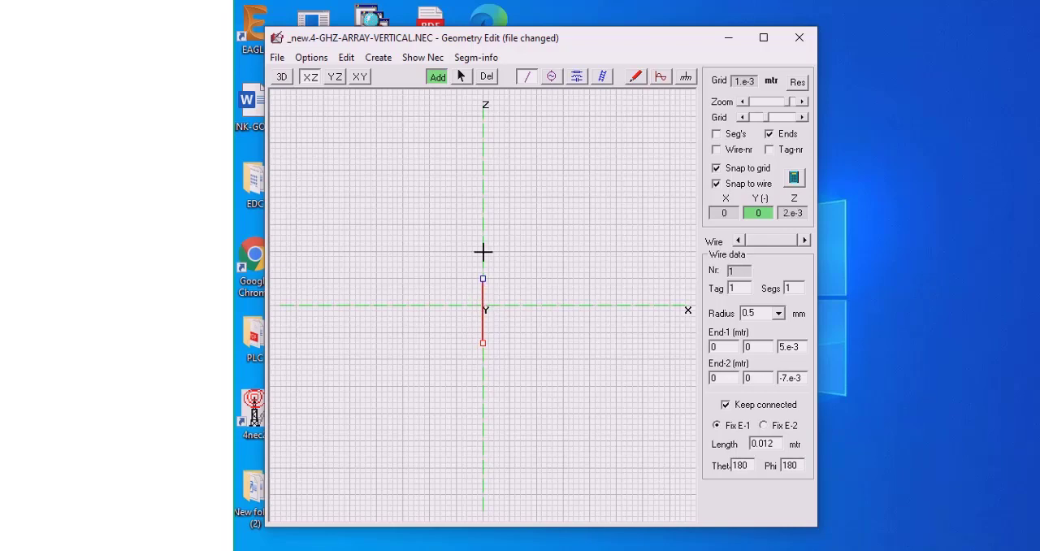
click(483, 328)
click(588, 278)
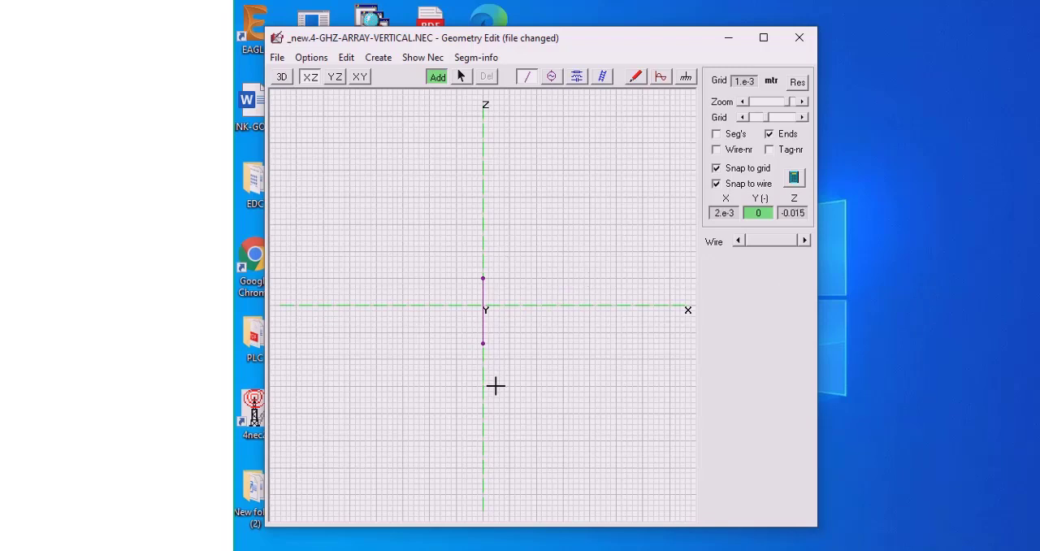
Set the vertical wire's End-1 Z coordinate to 0.0285 m and its End-2 Z coordinate to -0.0285 m
click(461, 79)
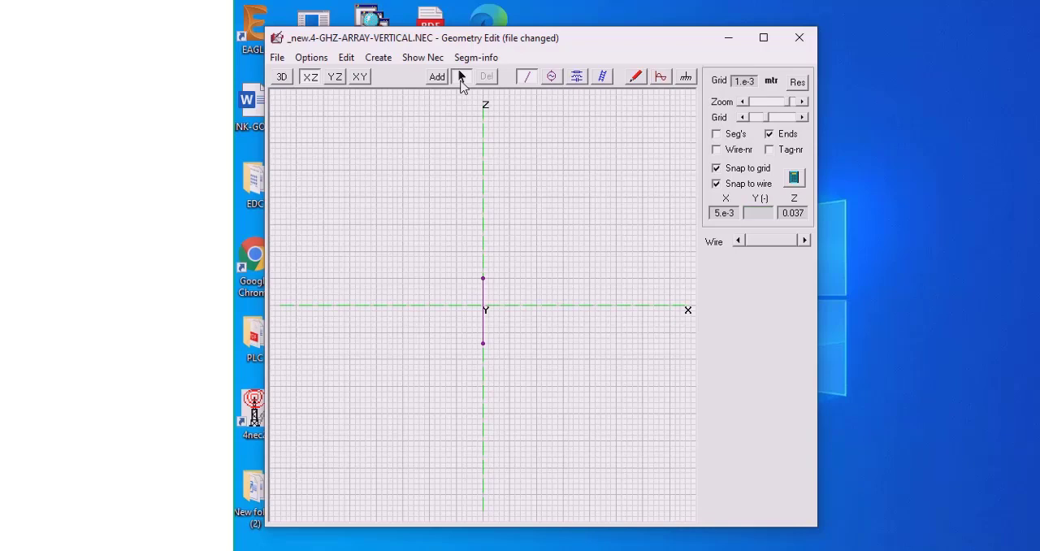
click(484, 302)
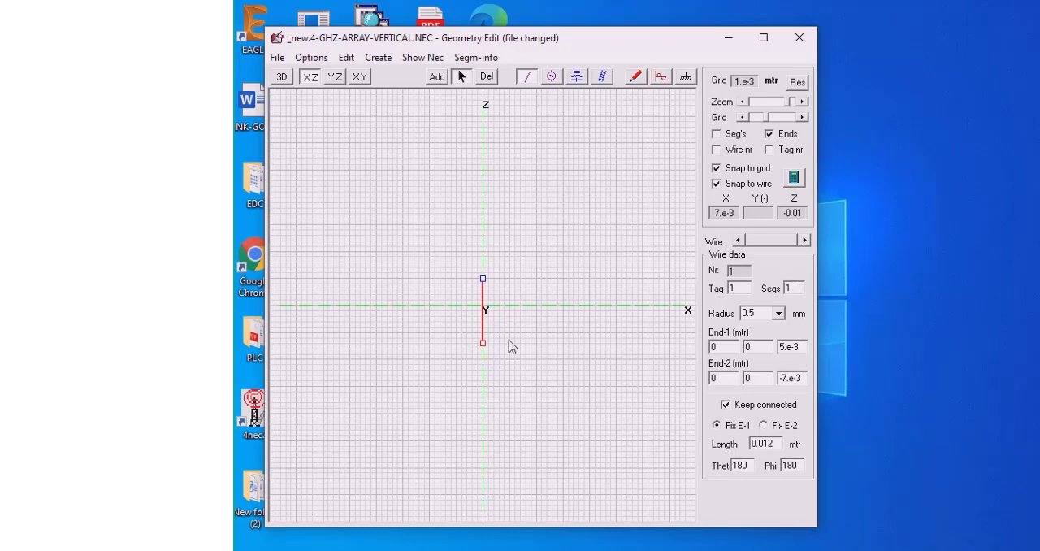
click(484, 280)
double_click(792, 346)
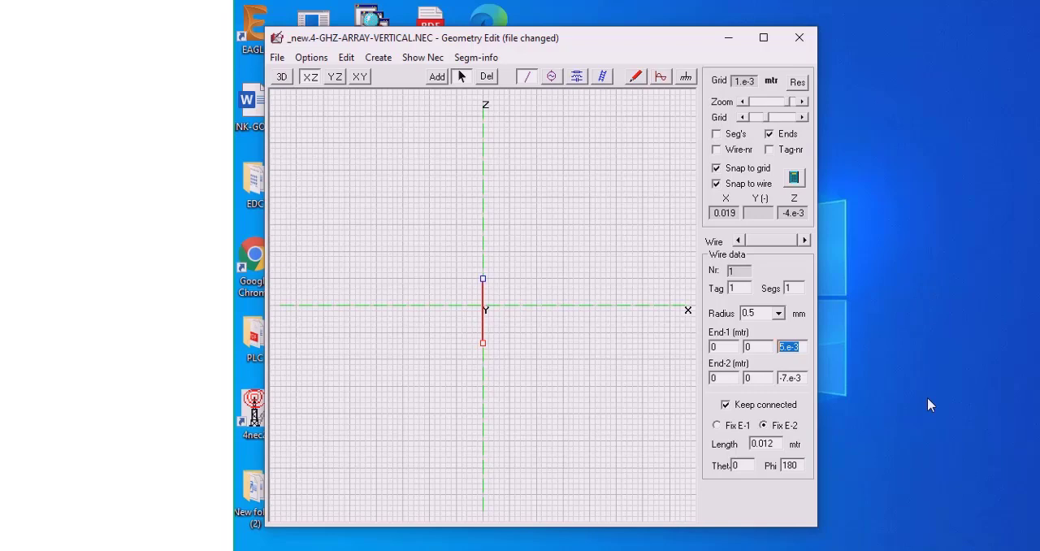
text(0.0285)
click(796, 377)
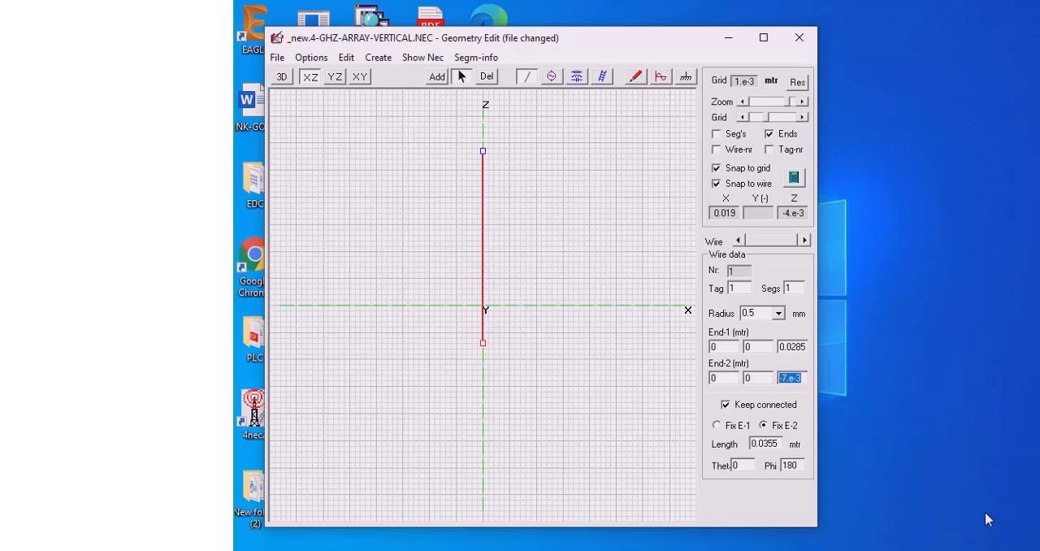
text(-0.0285)
key(Return)
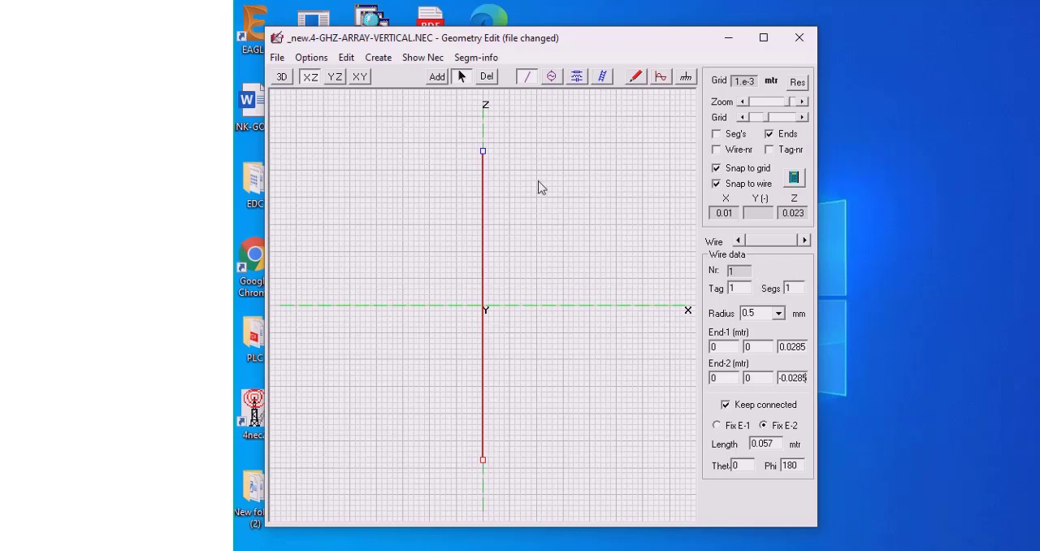
click(500, 167)
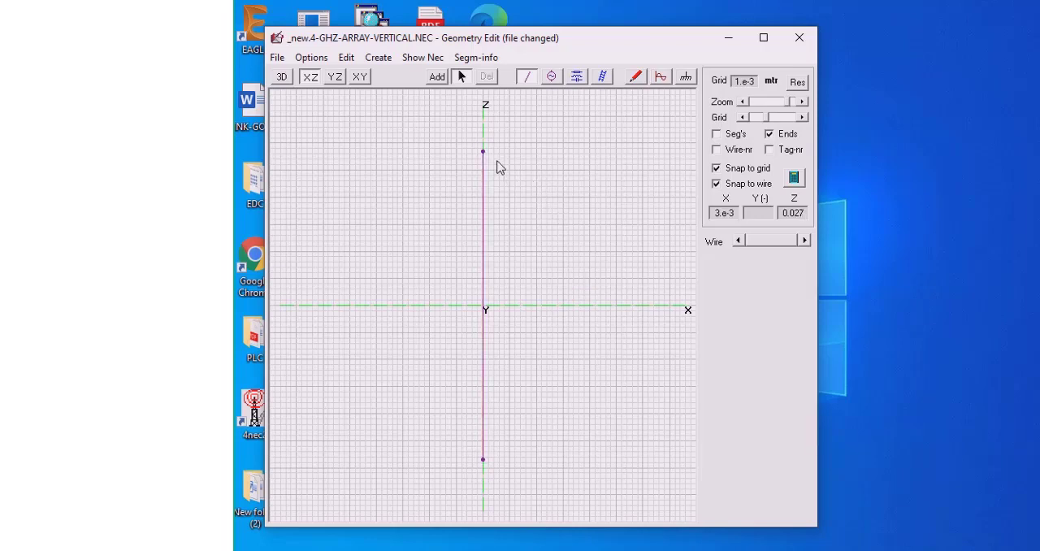
Divide the vertical wire into 100 segments and briefly display the segmentation to check it
click(484, 227)
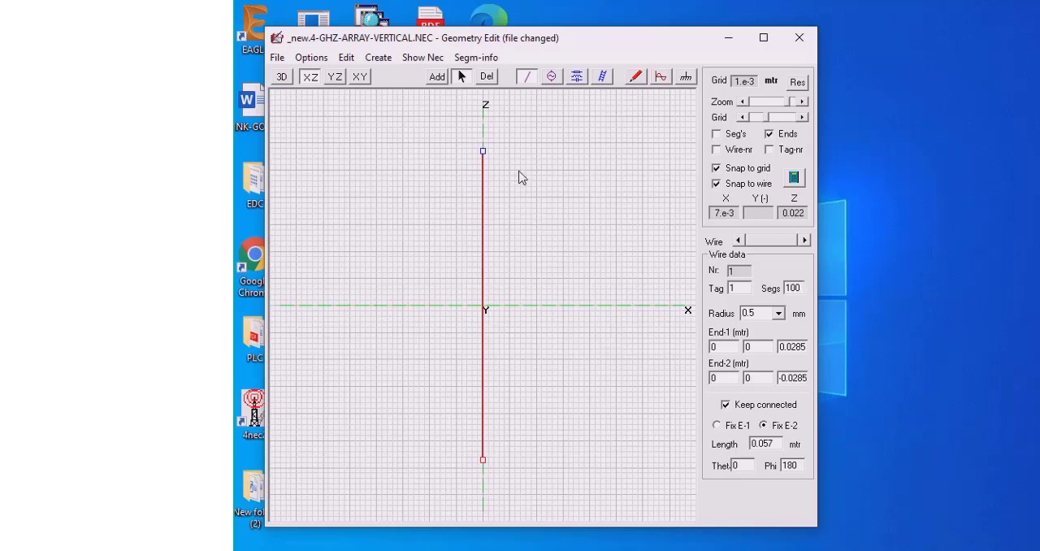
click(718, 136)
click(716, 135)
click(508, 178)
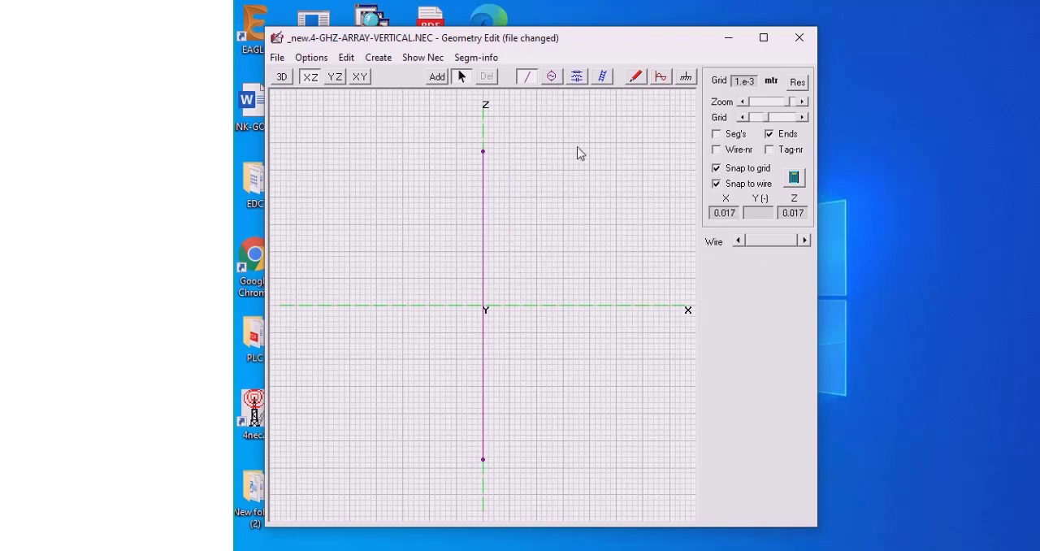
Add a voltage source at the centre of the vertical wire, near the origin
click(552, 77)
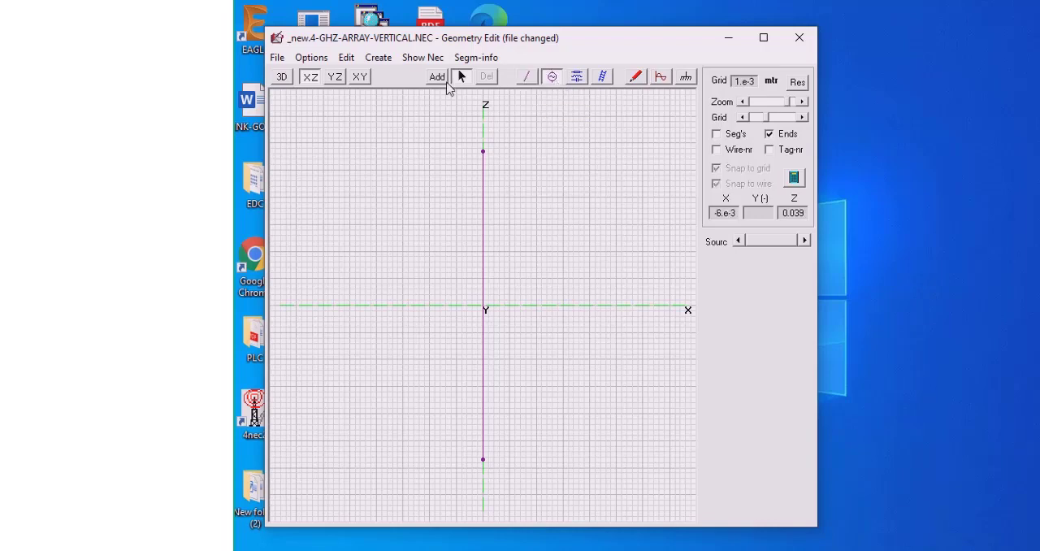
click(439, 79)
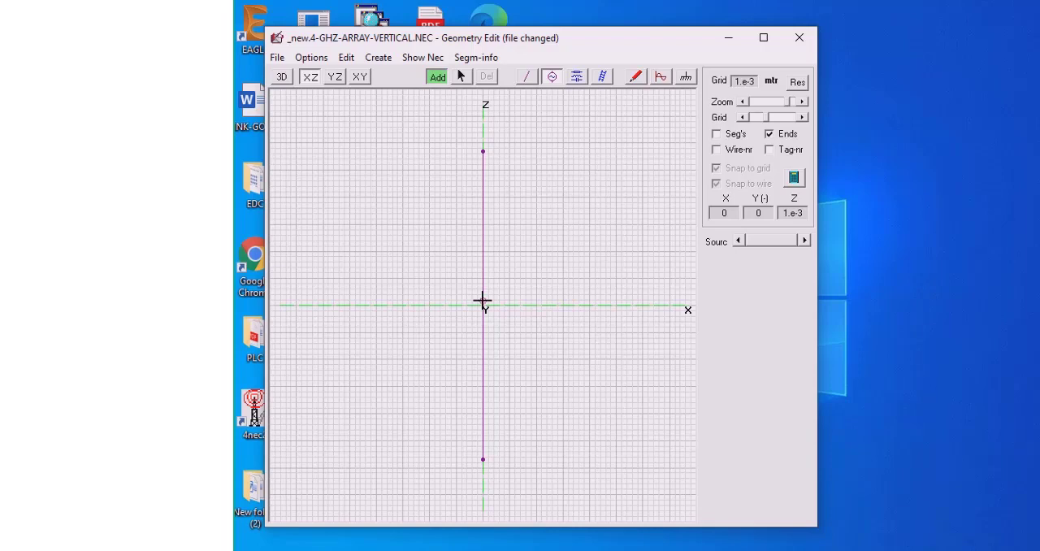
click(482, 303)
click(483, 302)
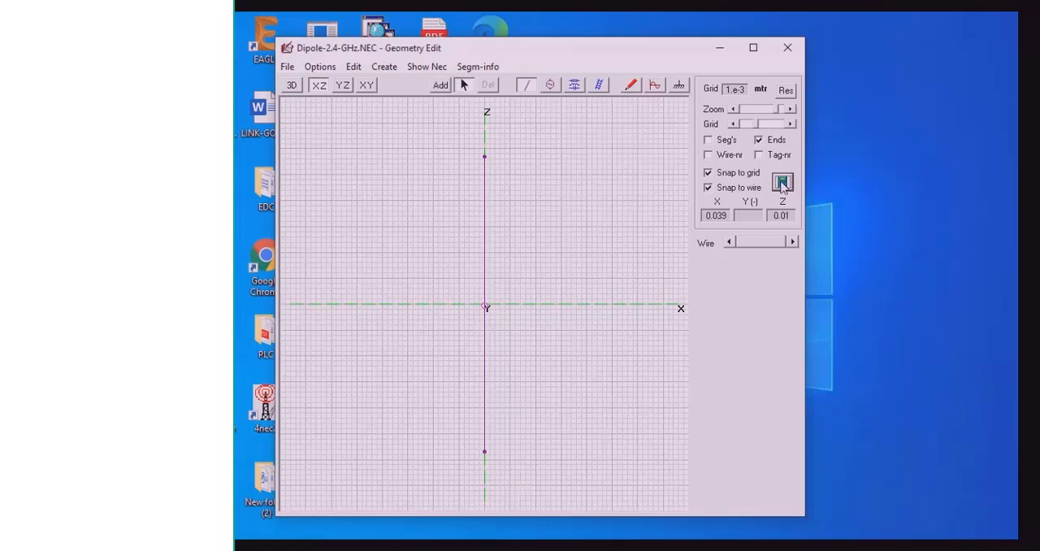
Run a vertical-pattern frequency sweep from 2200 to 2600 MHz in 2 MHz steps at 5-degree resolution and bring up the SWR plot
click(781, 182)
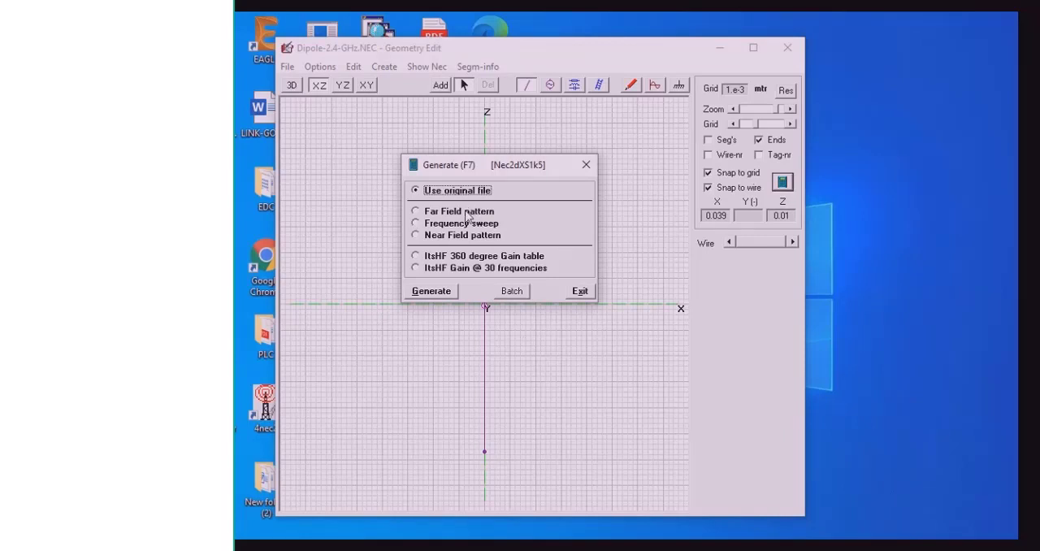
click(416, 212)
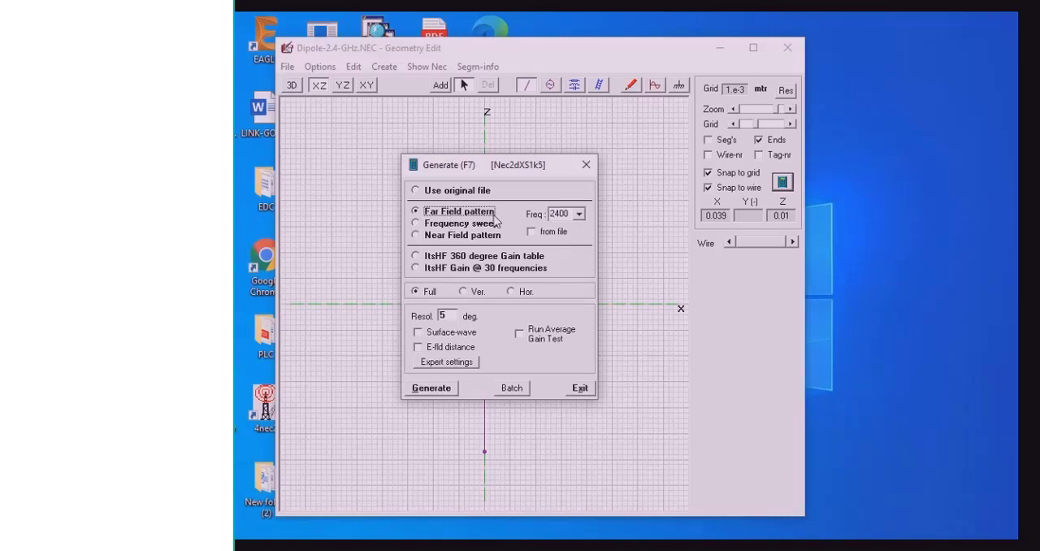
click(419, 236)
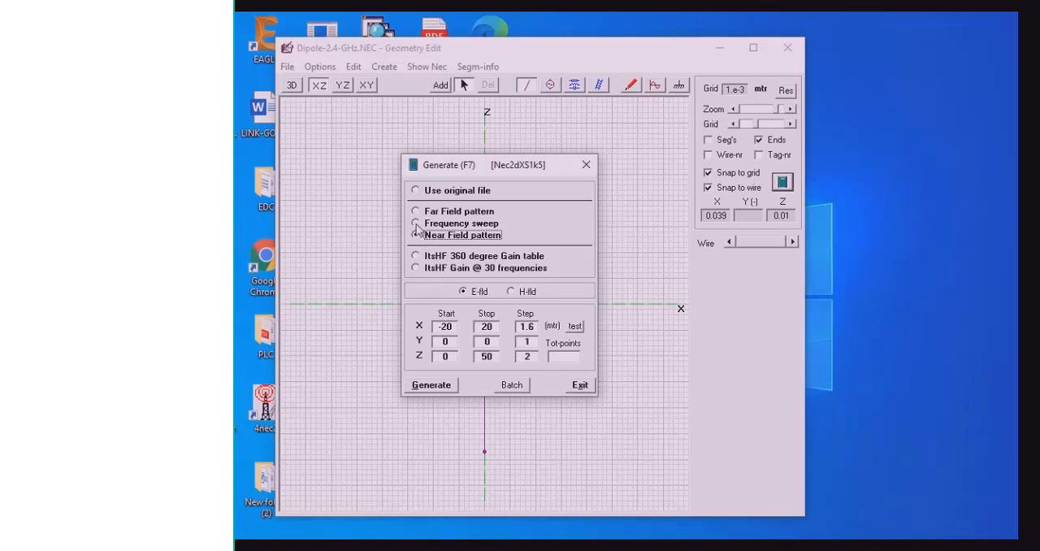
click(416, 225)
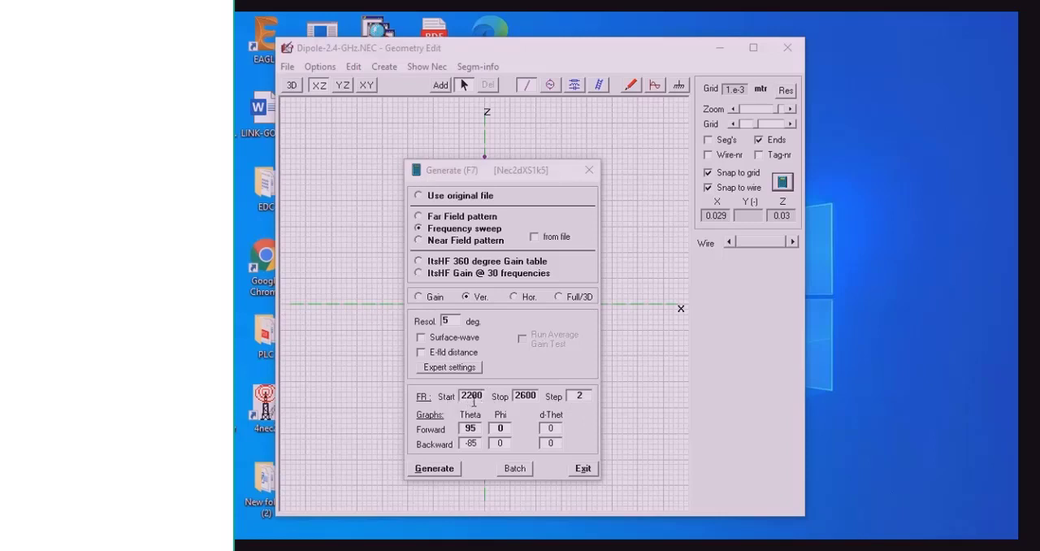
click(446, 473)
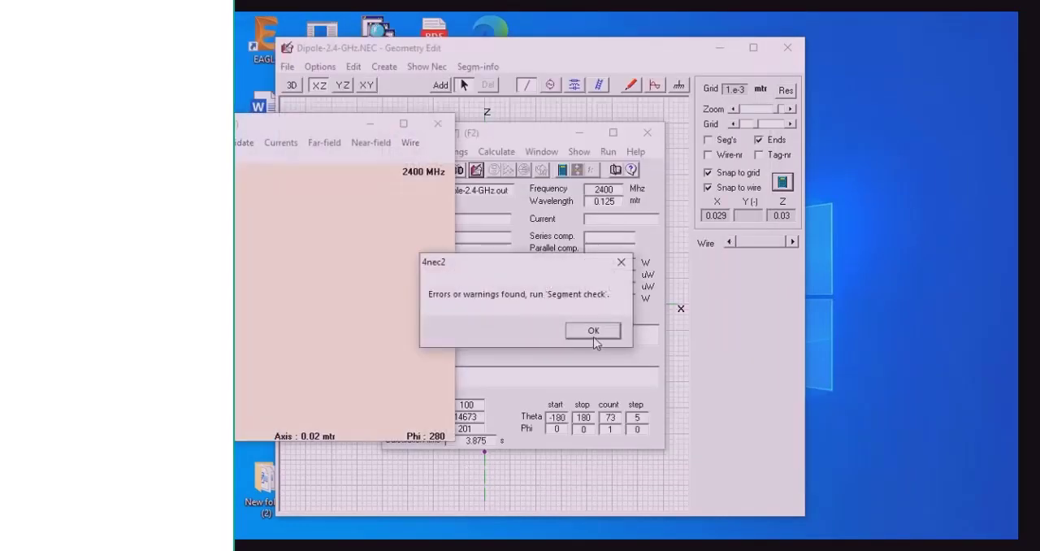
click(594, 340)
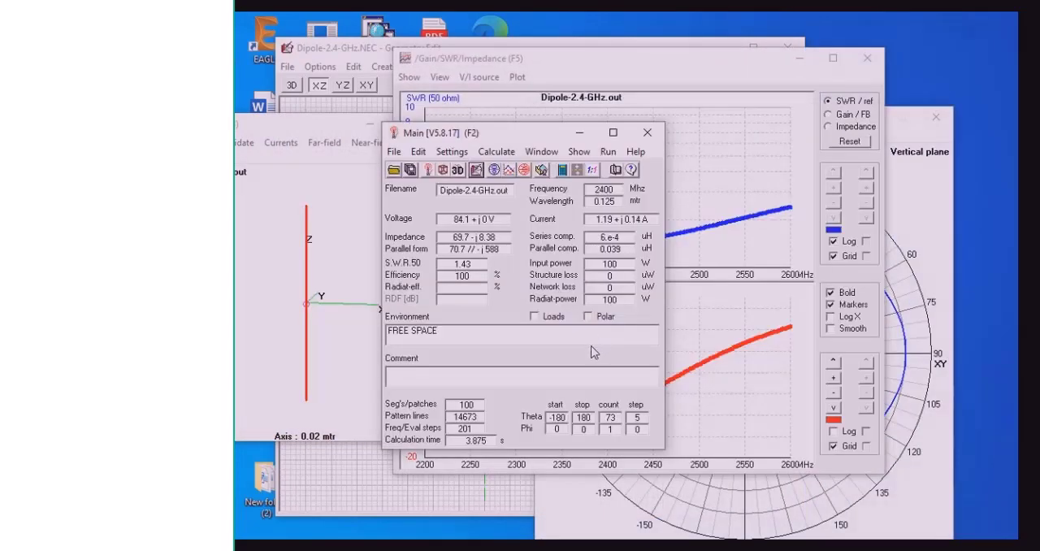
click(718, 162)
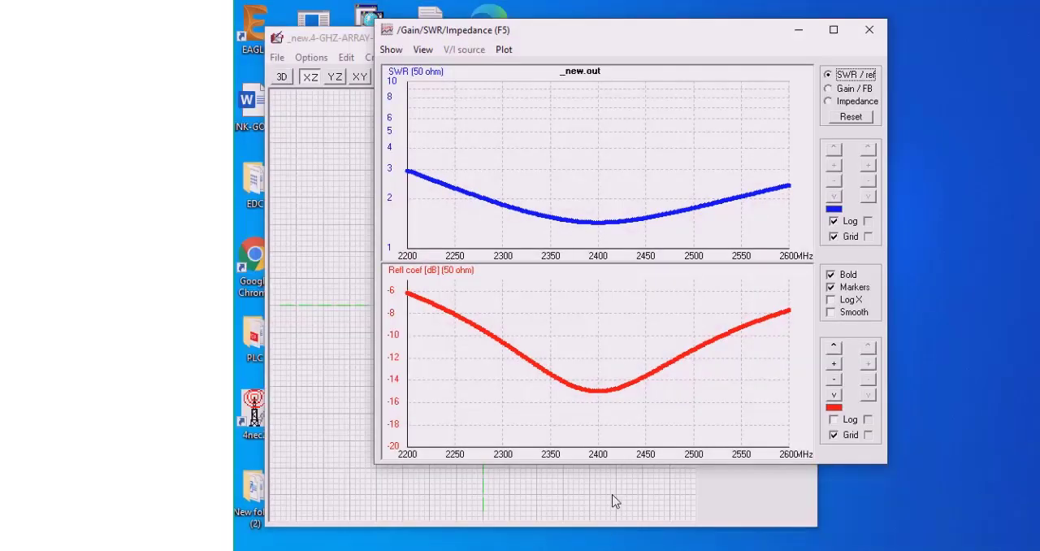
Measure the SWR at 2400 MHz and locate the lower and upper frequencies where the SWR curve reaches 2
click(599, 236)
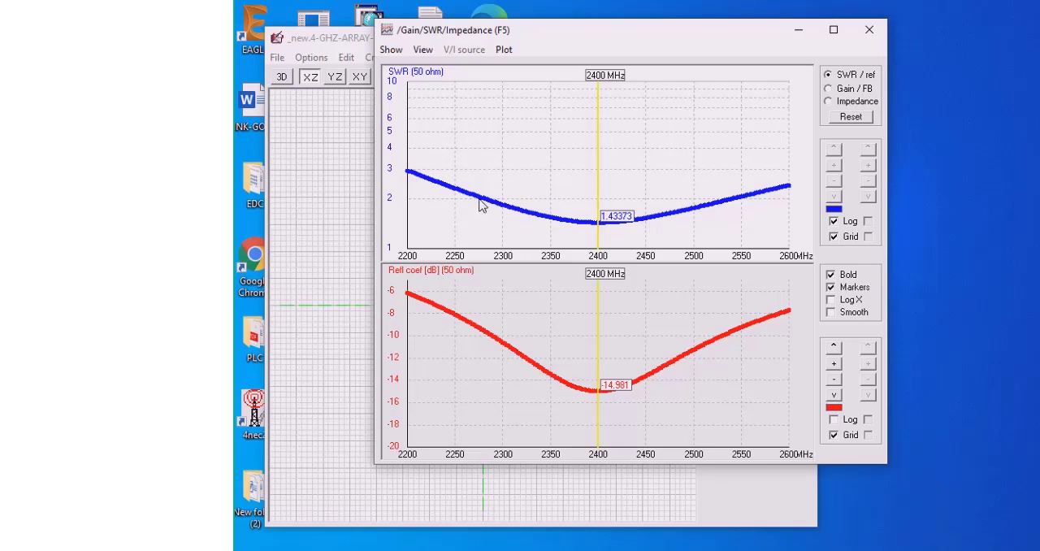
click(492, 350)
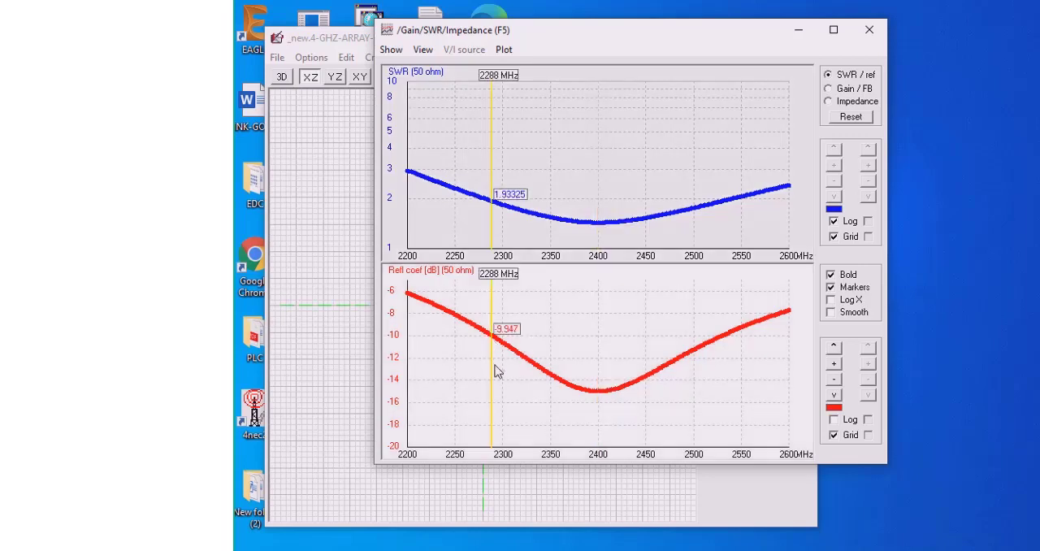
click(488, 205)
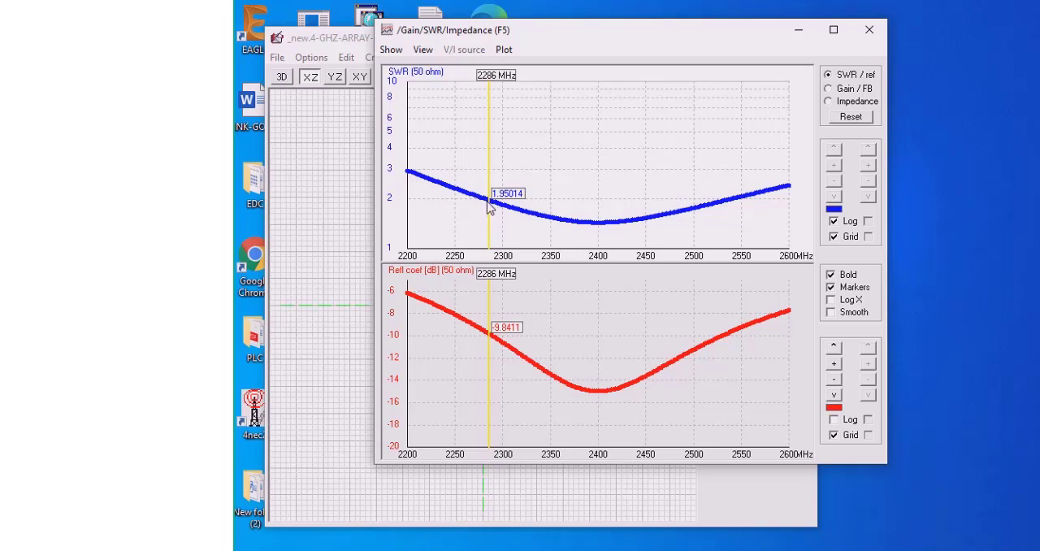
click(488, 205)
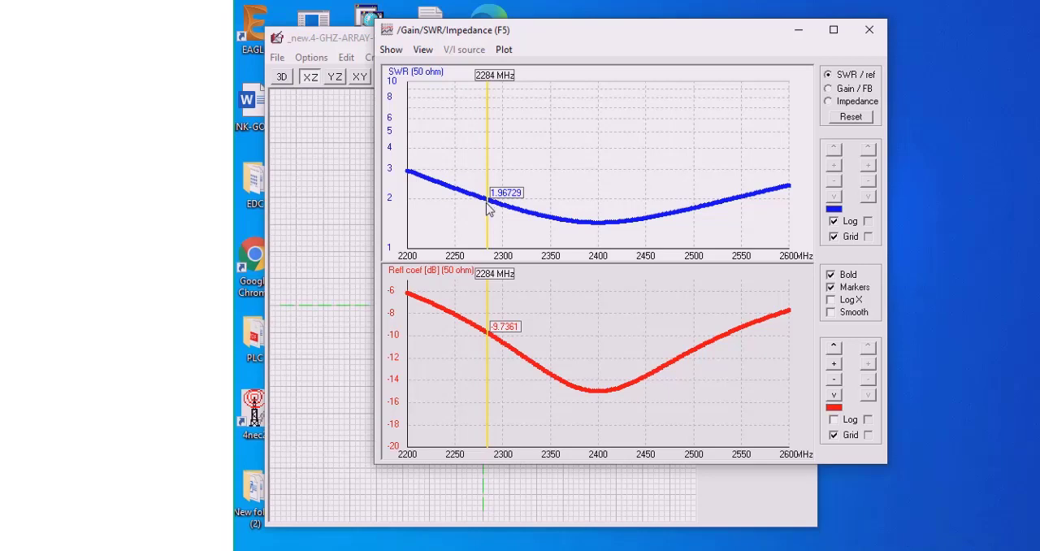
click(483, 201)
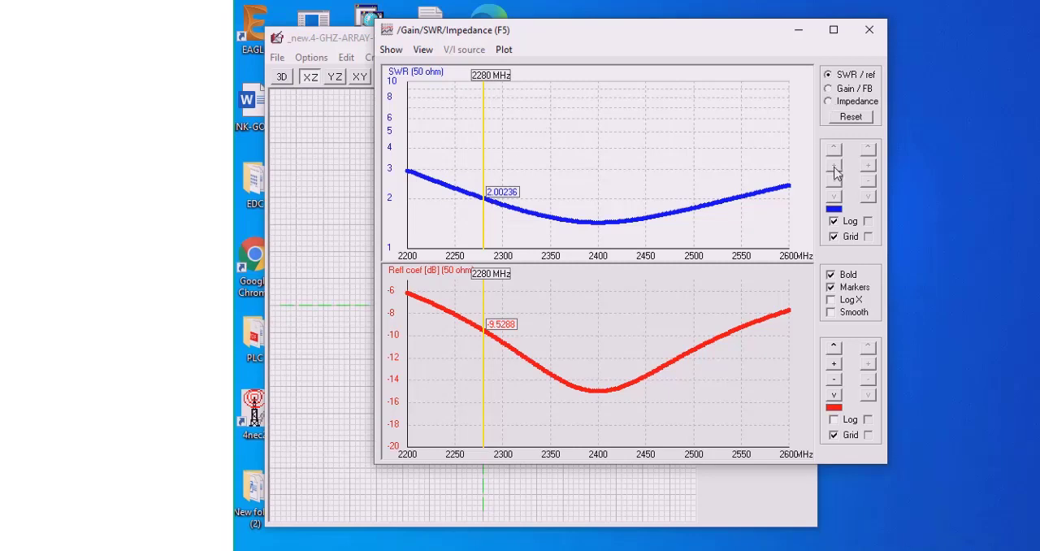
click(725, 215)
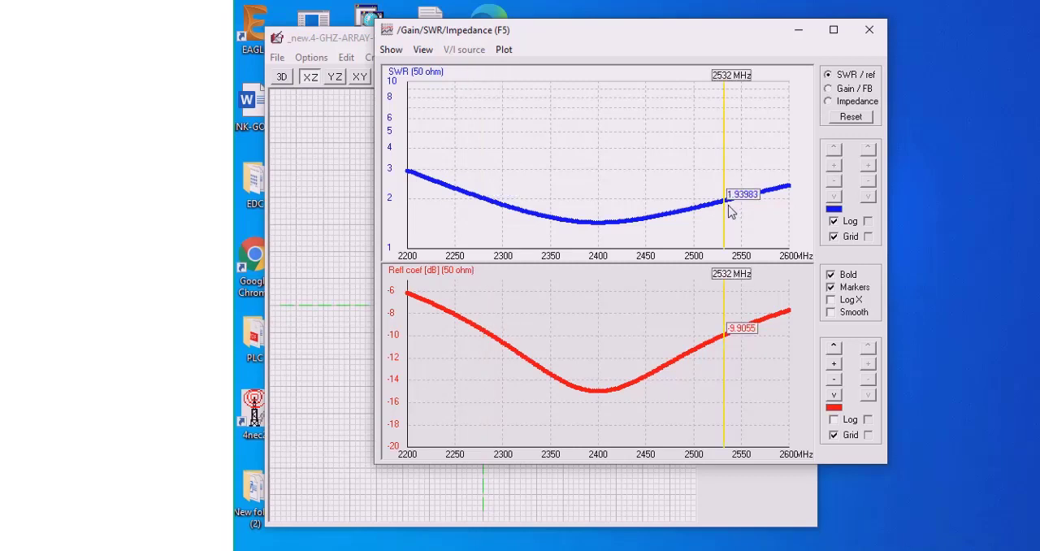
click(728, 211)
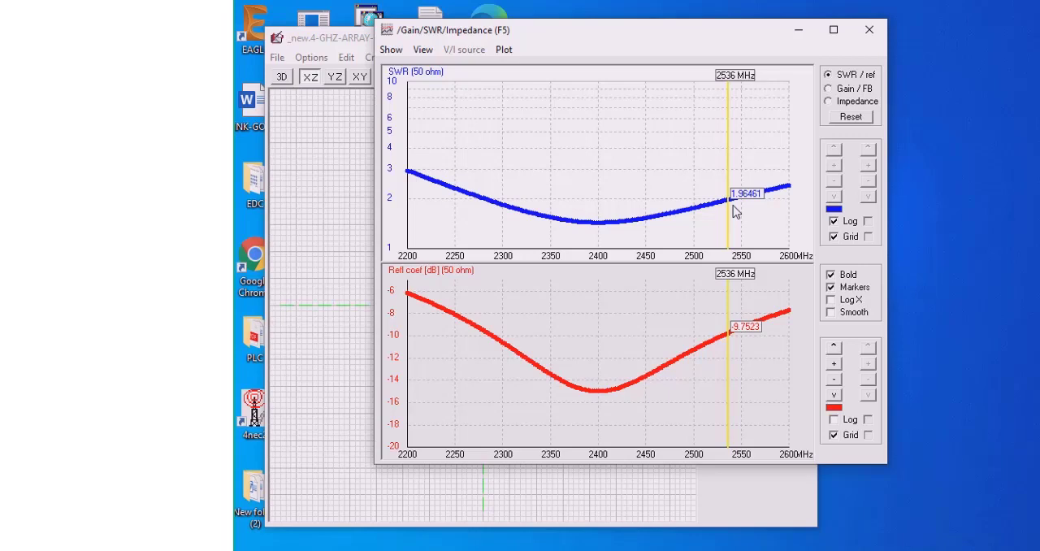
click(734, 211)
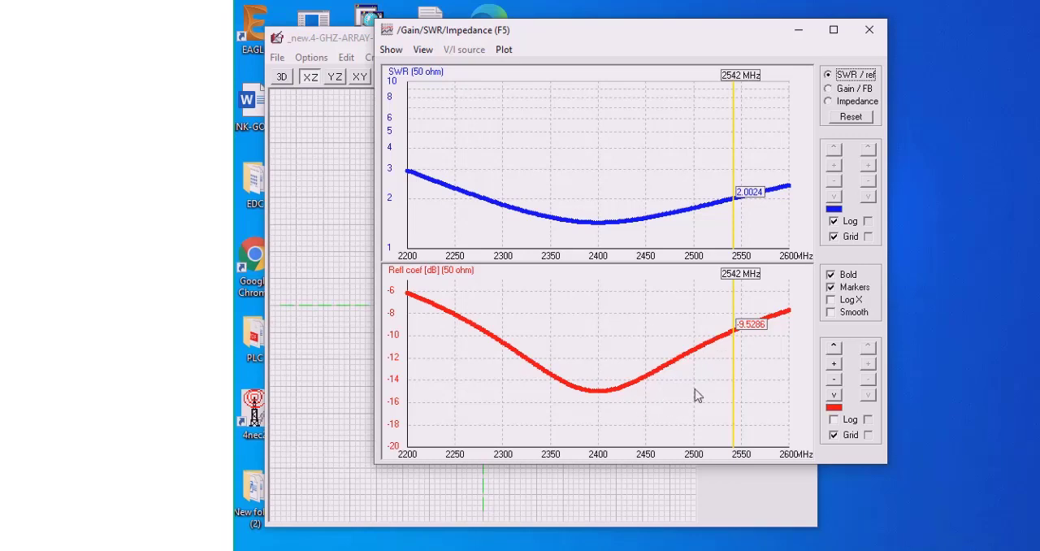
Read the reflection coefficient at the curve's minimum and at the lower and upper band edges near SWR 2
click(602, 414)
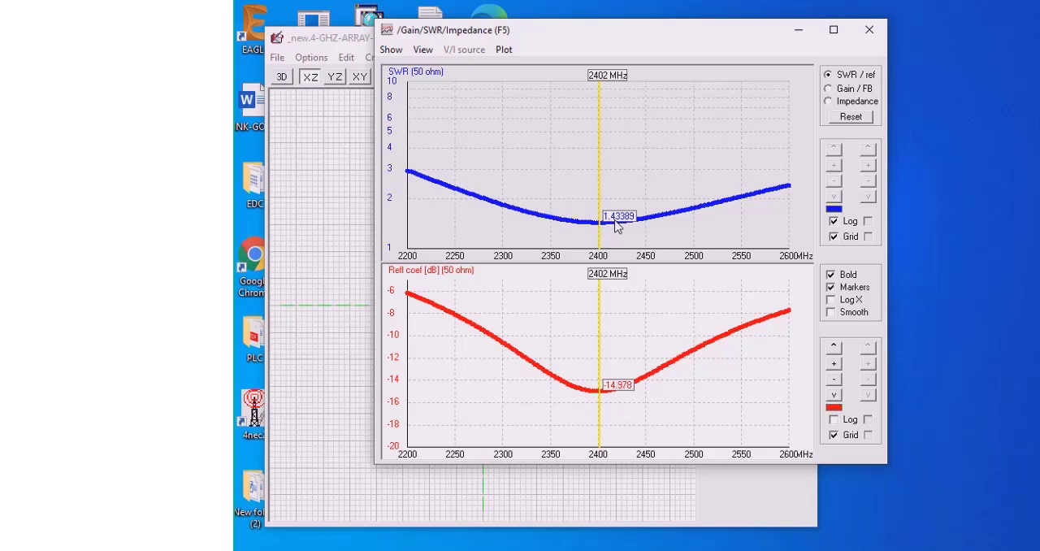
click(488, 348)
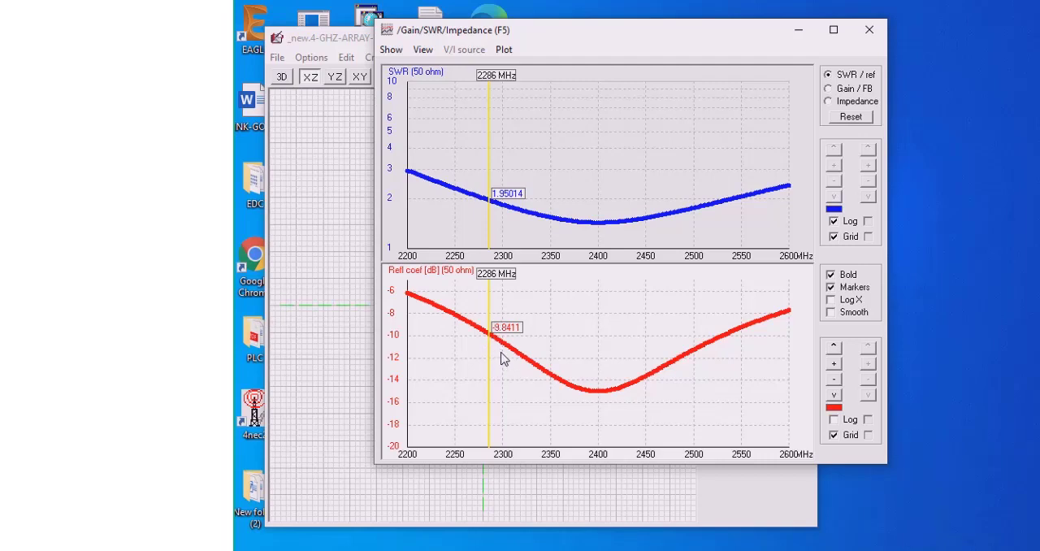
key(Left)
key(Left)
key(Left)
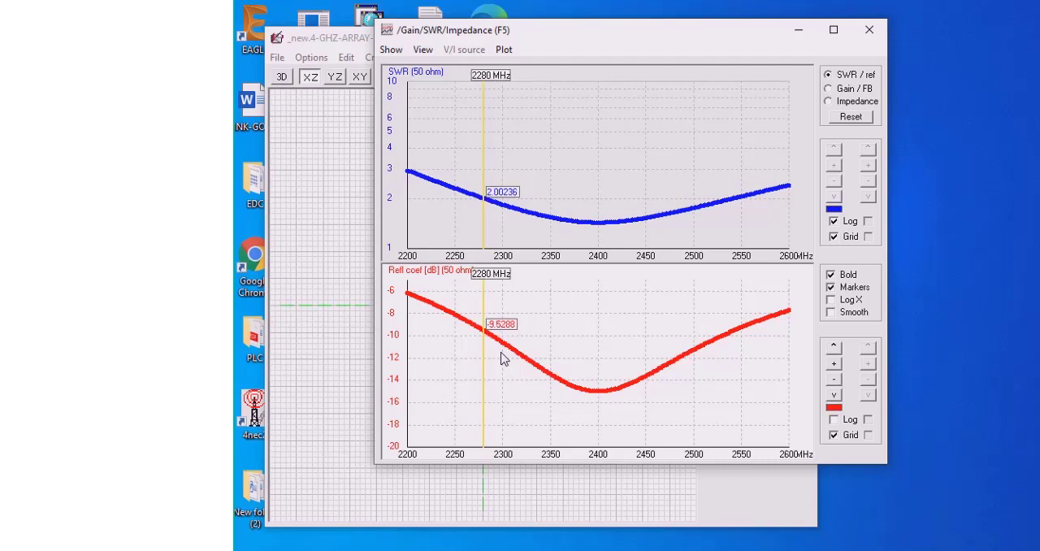
key(Right)
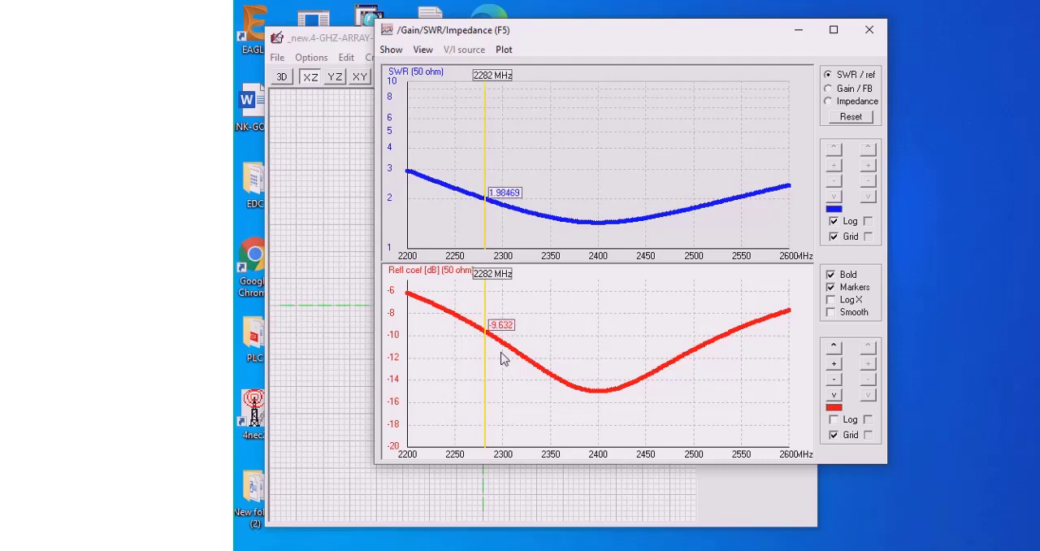
click(725, 344)
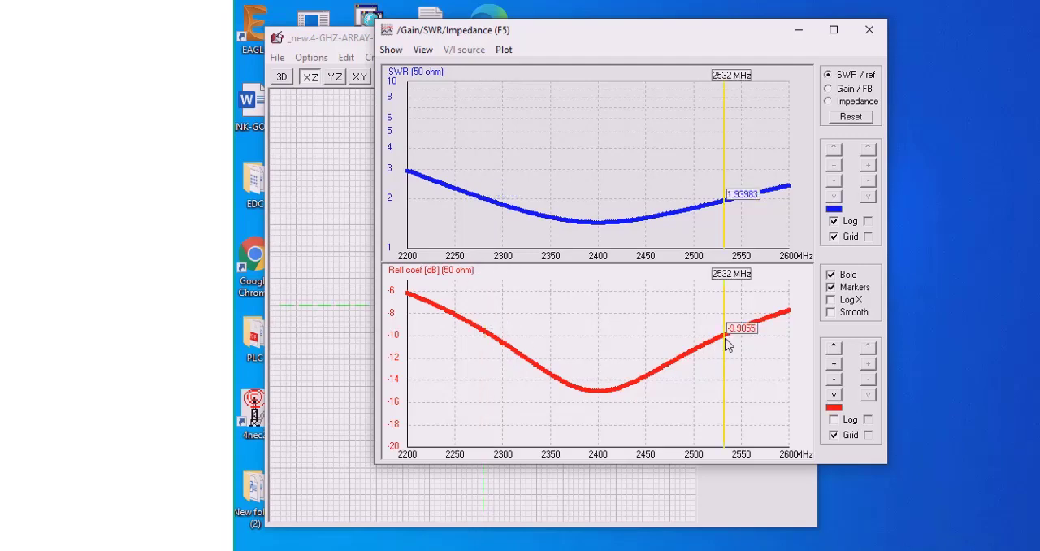
key(Right)
key(Right)
key(Right)
key(Right)
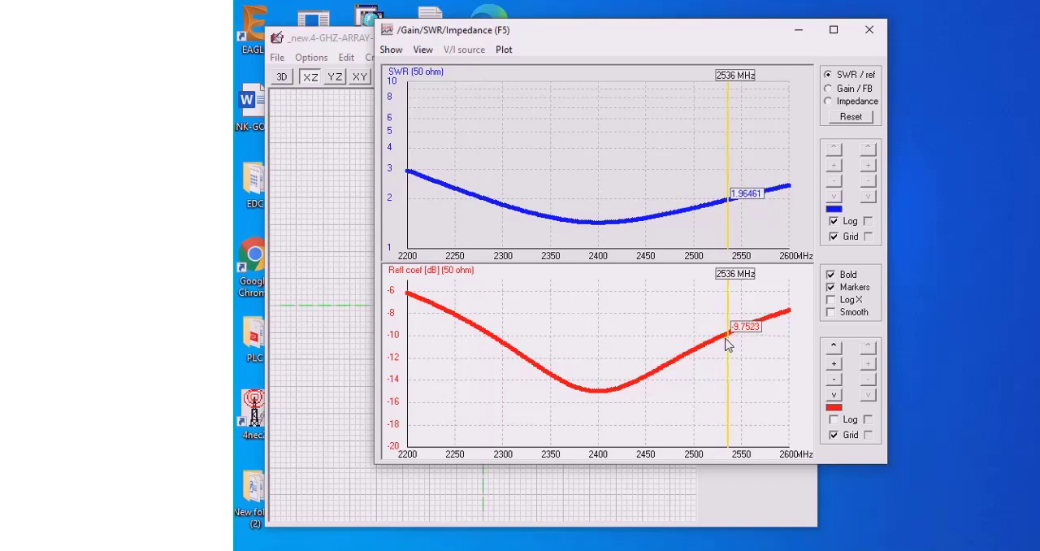
key(Right)
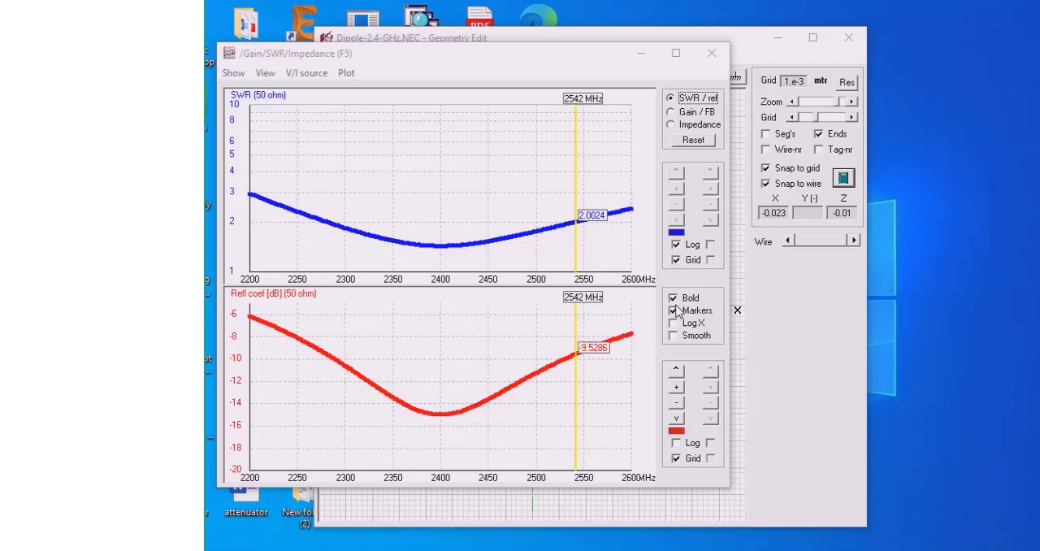
Generate the dipole's full far-field pattern at 2400 MHz with 5-degree resolution
click(765, 320)
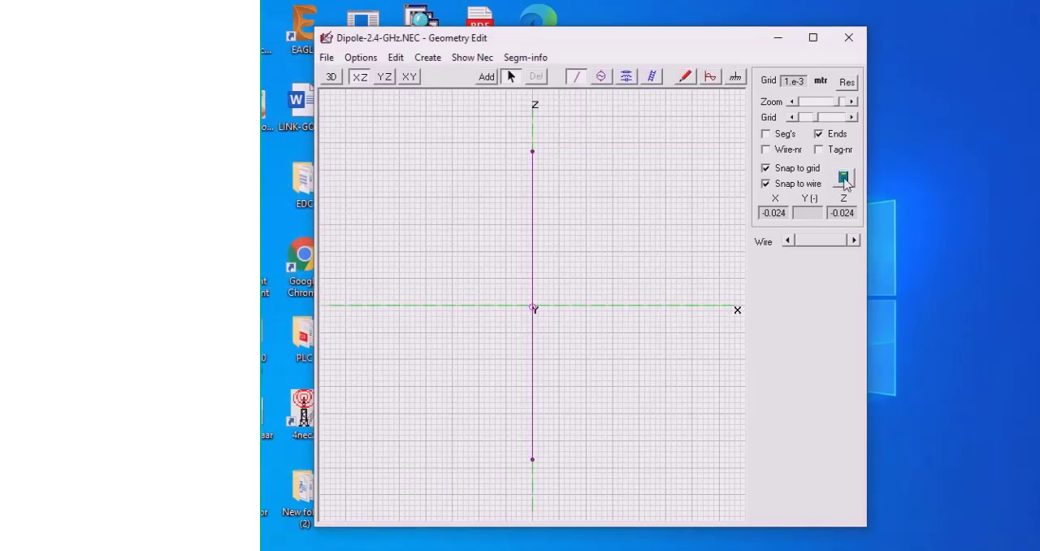
click(844, 181)
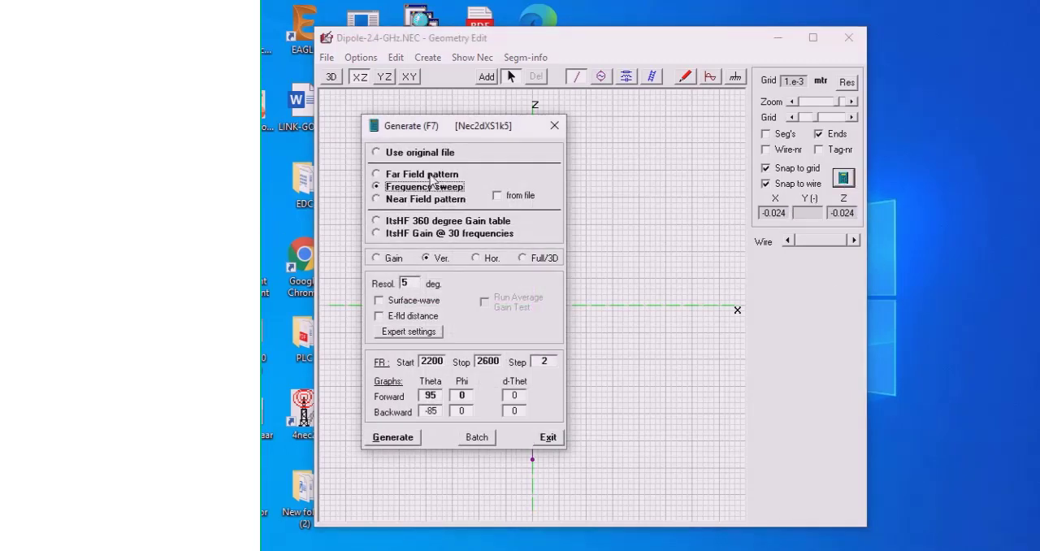
click(433, 176)
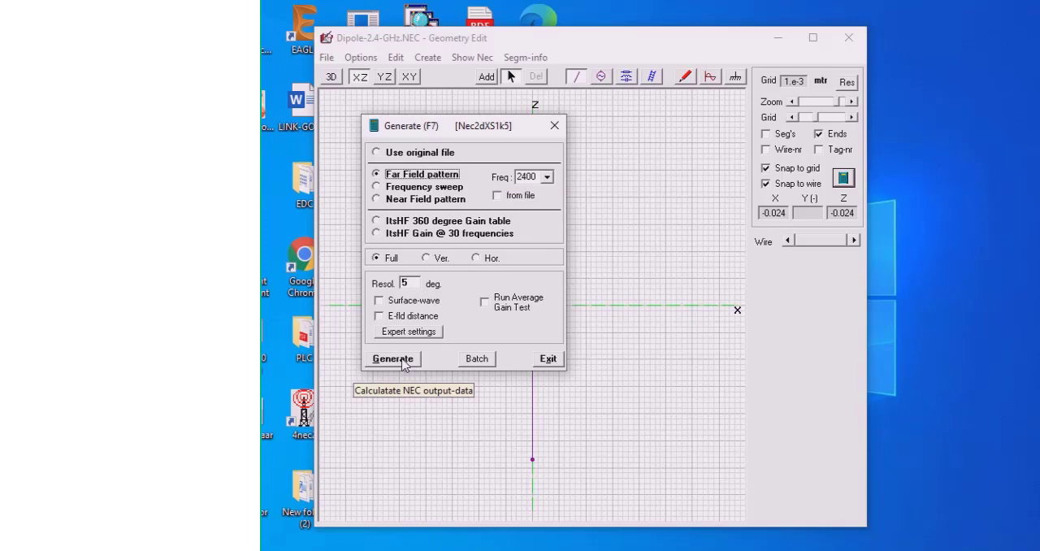
click(393, 359)
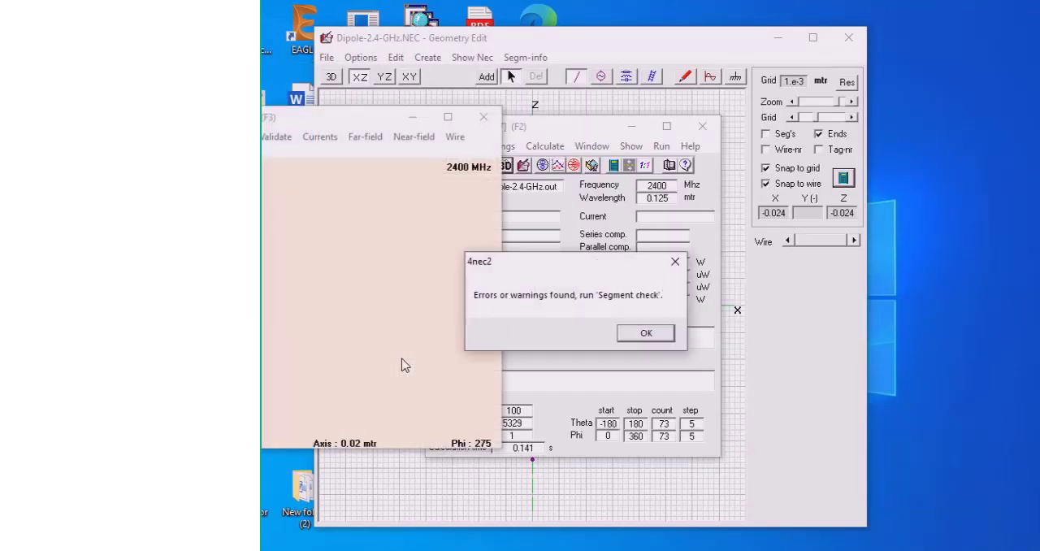
click(644, 334)
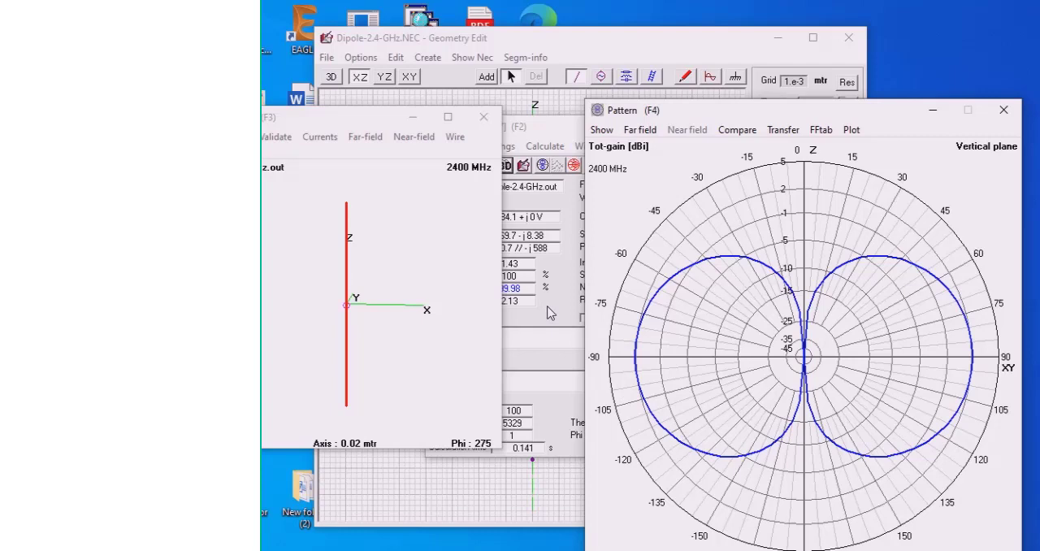
Open the 3D viewer for the dipole and rotate the structure to face the Y axis
click(550, 314)
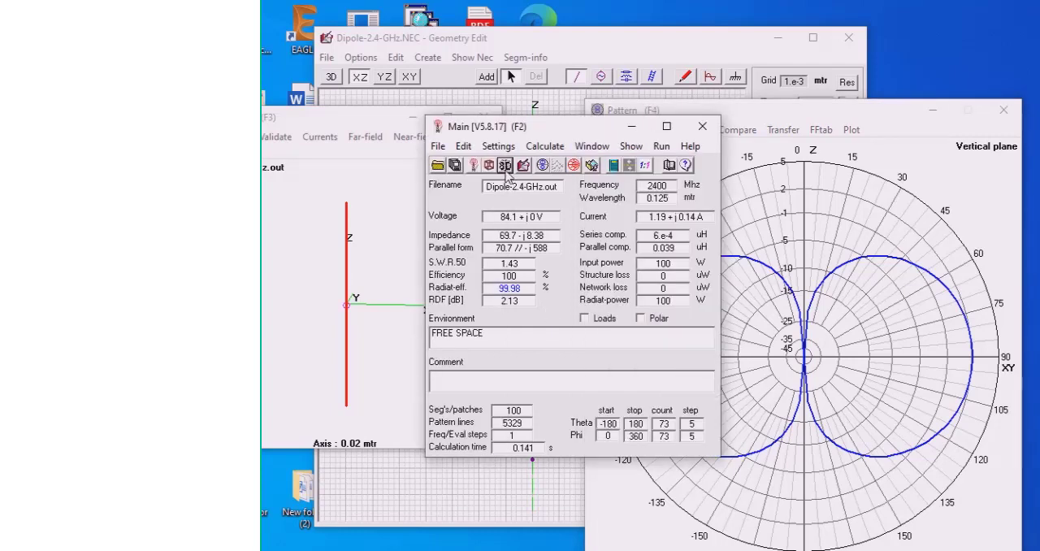
click(506, 166)
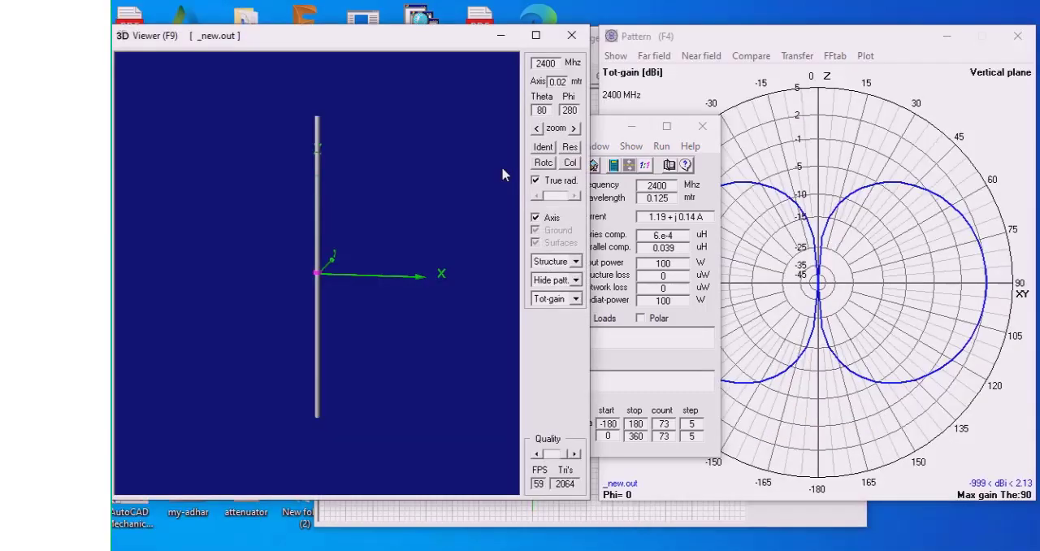
drag(460, 298, 377, 248)
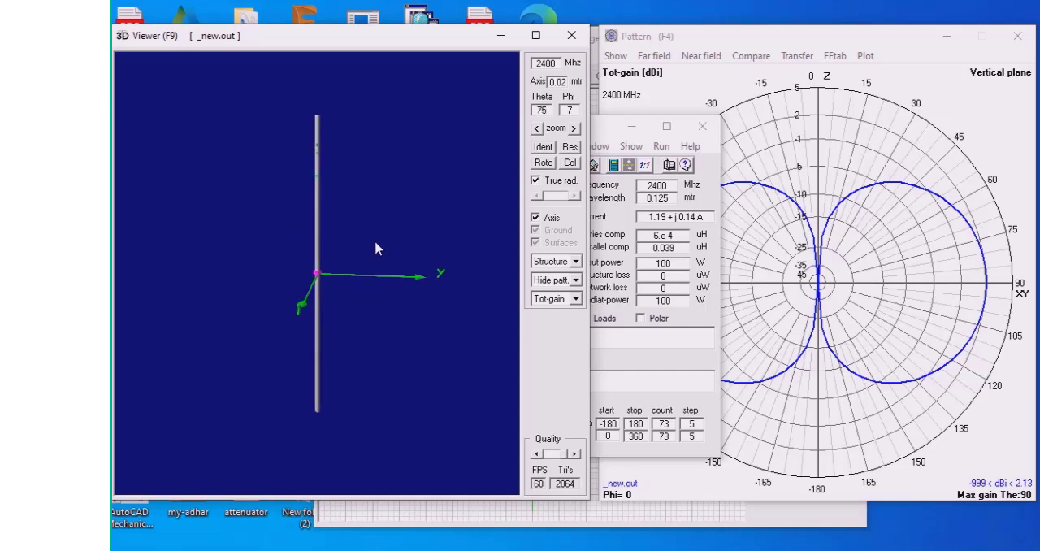
click(575, 261)
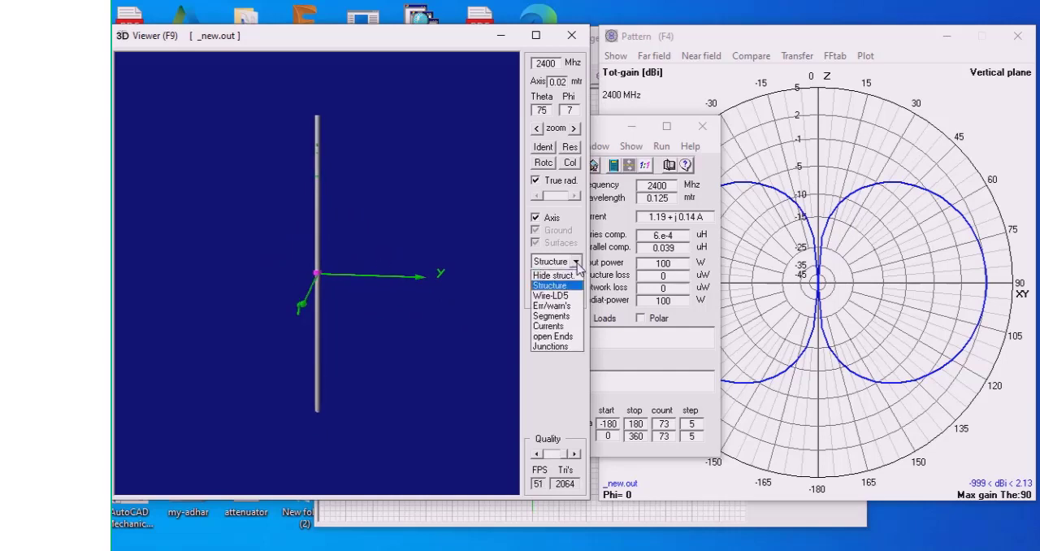
click(577, 264)
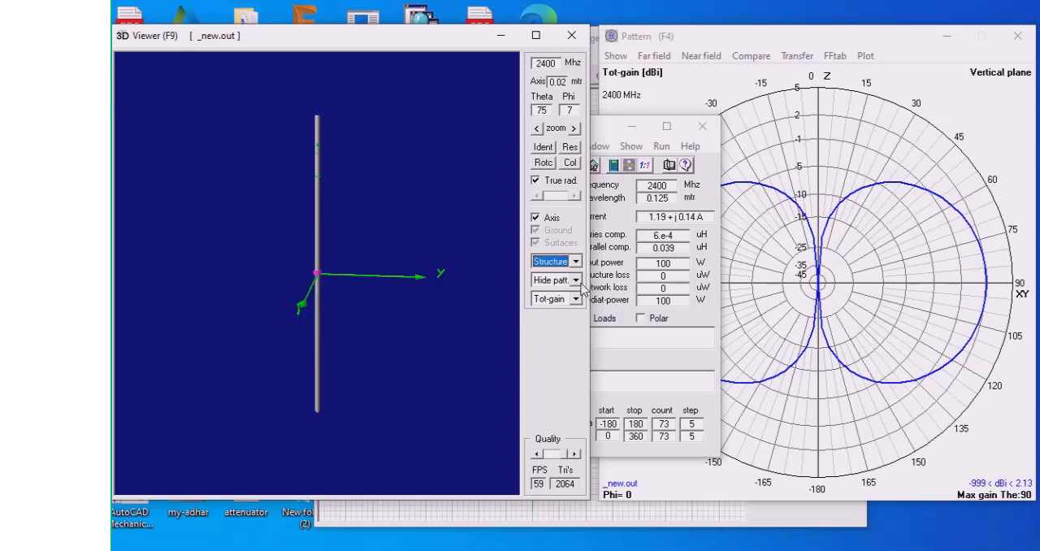
click(581, 284)
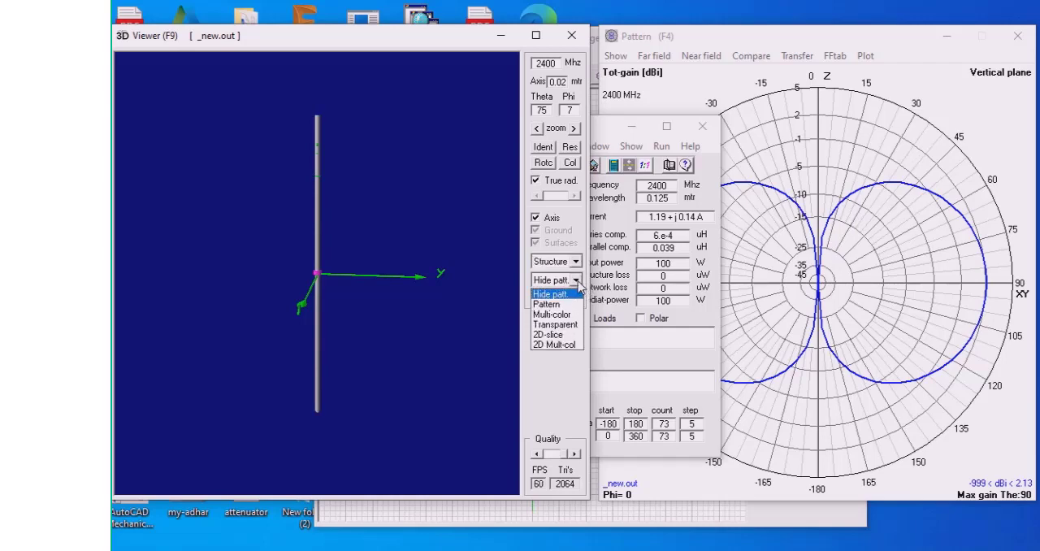
click(579, 283)
click(576, 301)
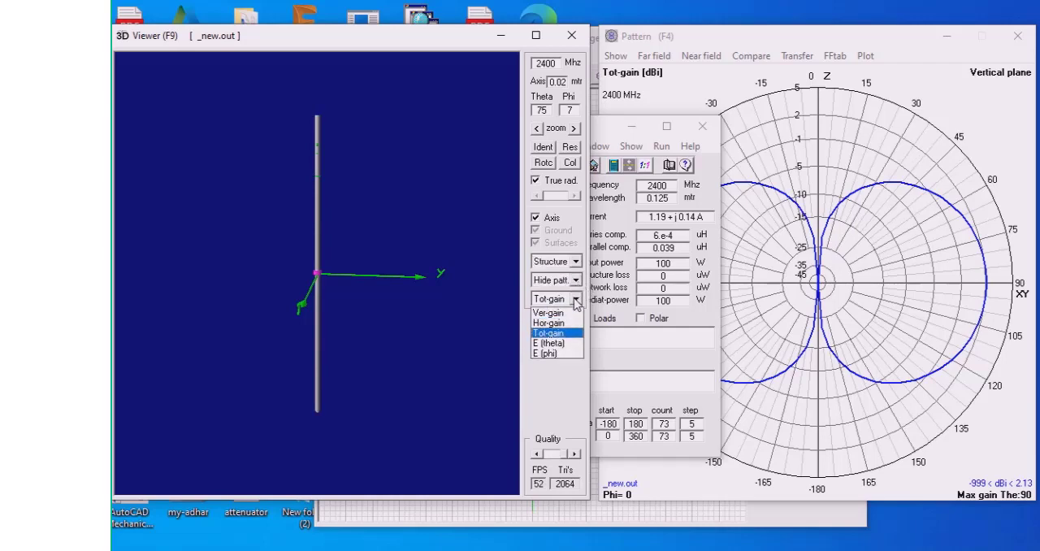
click(575, 301)
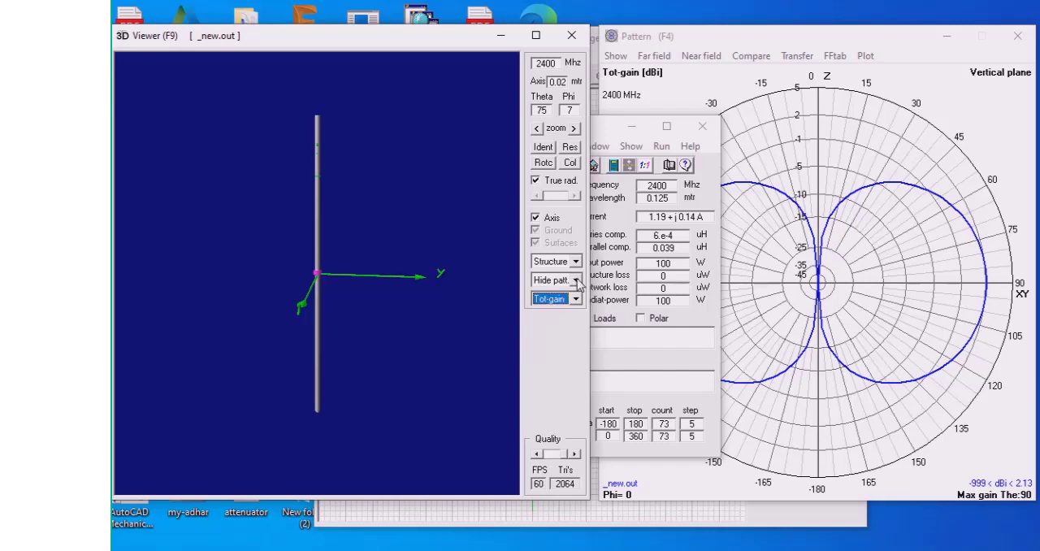
Display the dipole's total-gain far-field pattern in 3D with the Multi-color option and tilt it to see the hollow around the wire
click(579, 281)
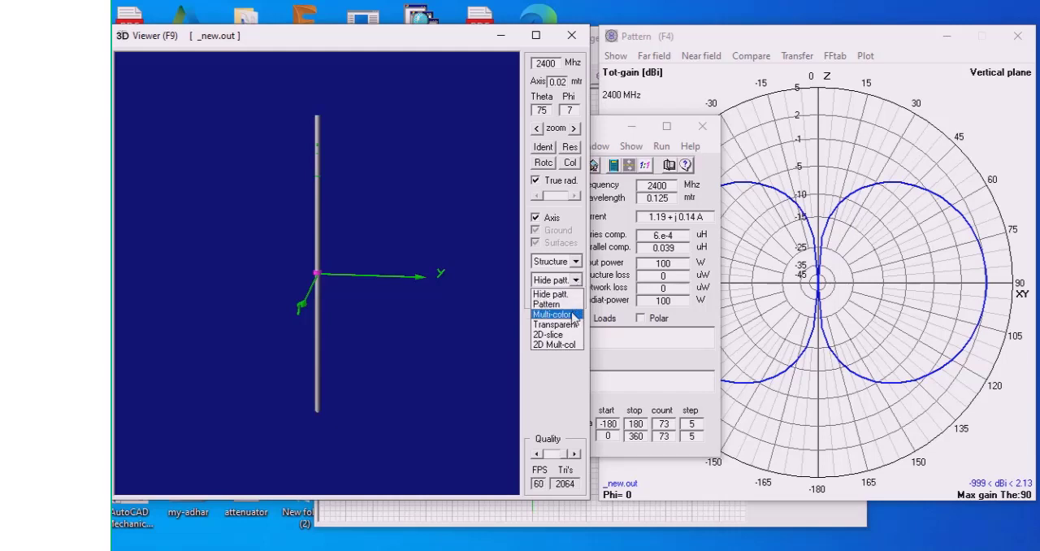
click(574, 315)
drag(333, 325, 382, 272)
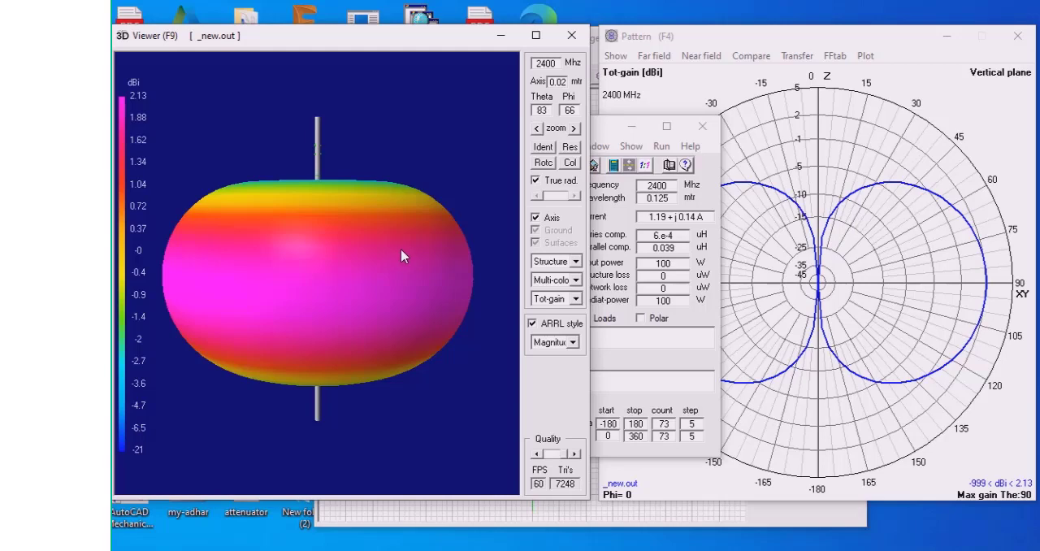
drag(401, 256, 407, 274)
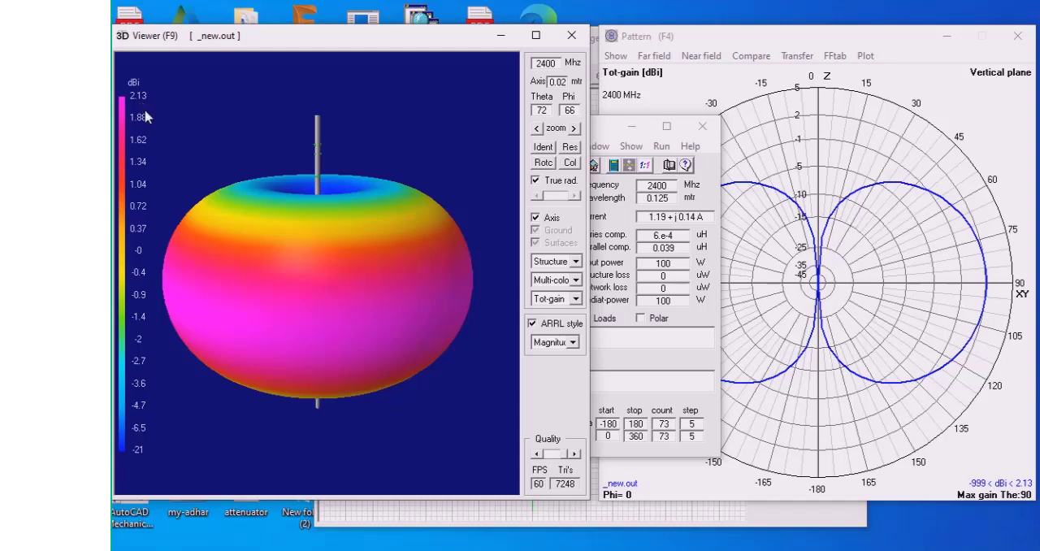
Place the vertical-plane pattern window beside the 3D viewer and tilt the 3D pattern to a nearly side-on view
click(773, 37)
mouse_move(770, 37)
mouse_down()
mouse_move(745, 43)
mouse_move(763, 39)
mouse_up()
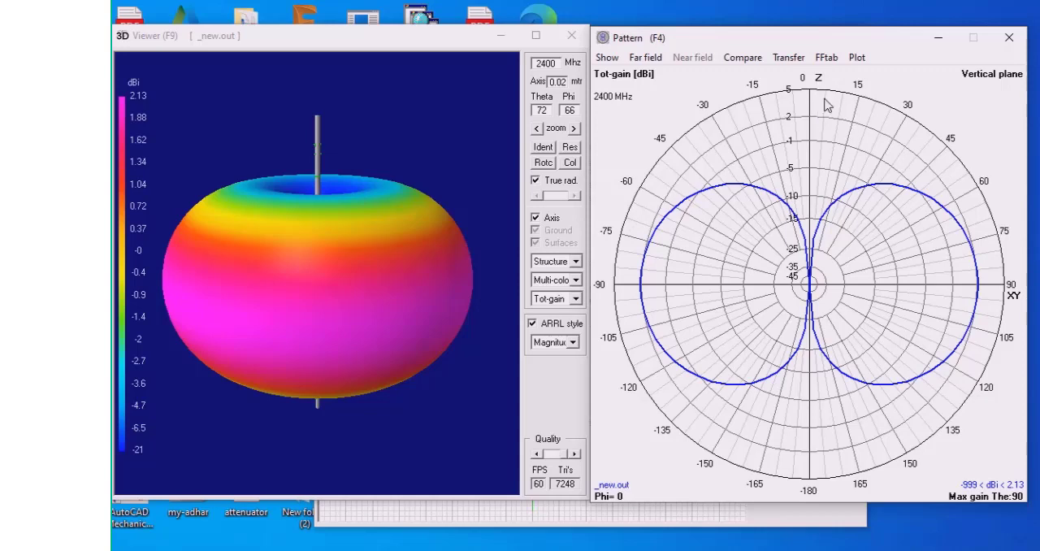
mouse_move(388, 359)
mouse_down()
mouse_move(397, 318)
mouse_move(397, 349)
mouse_up()
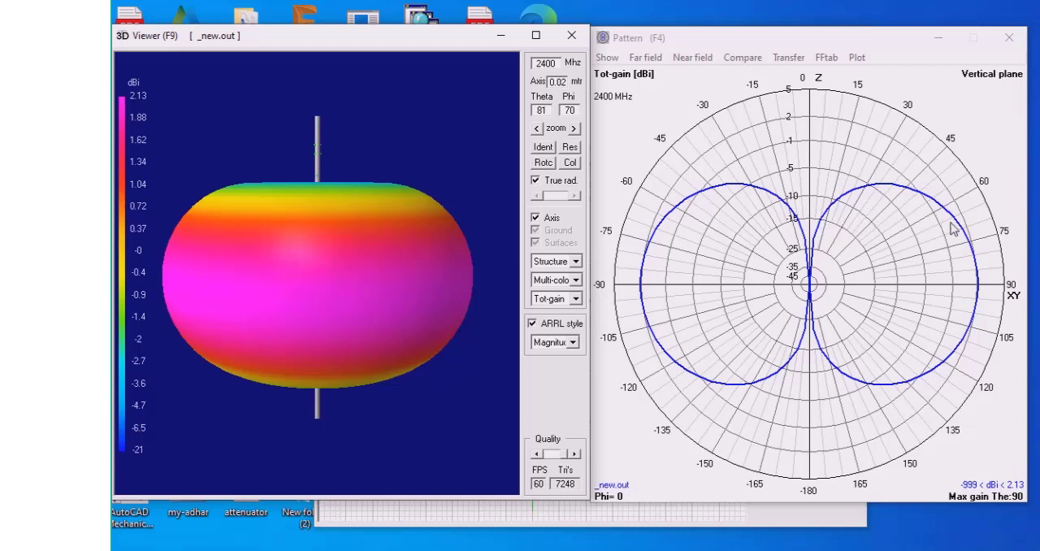
Read the total gain on the vertical-plane pattern at the 90-degree peak and at 70 degrees
click(982, 290)
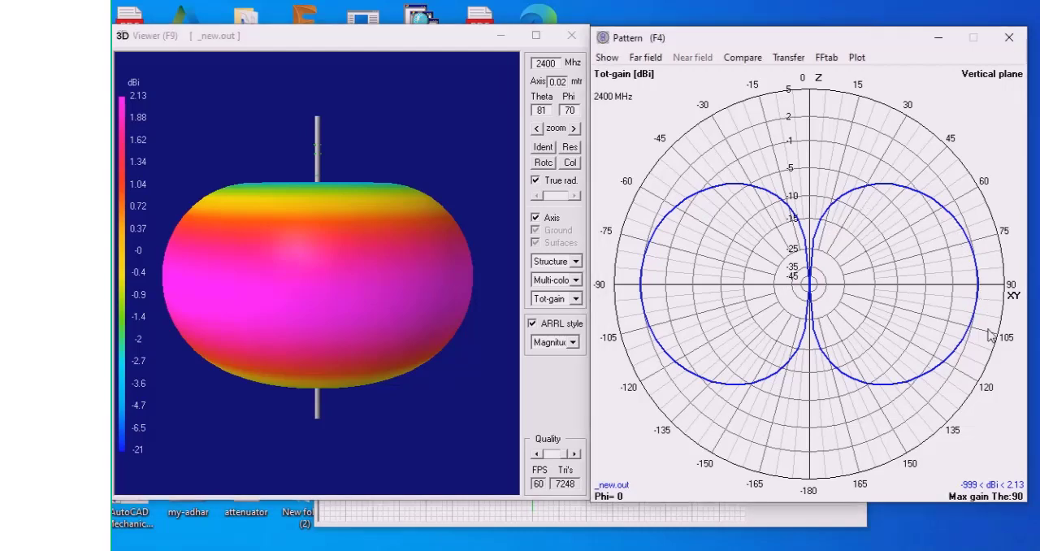
click(981, 294)
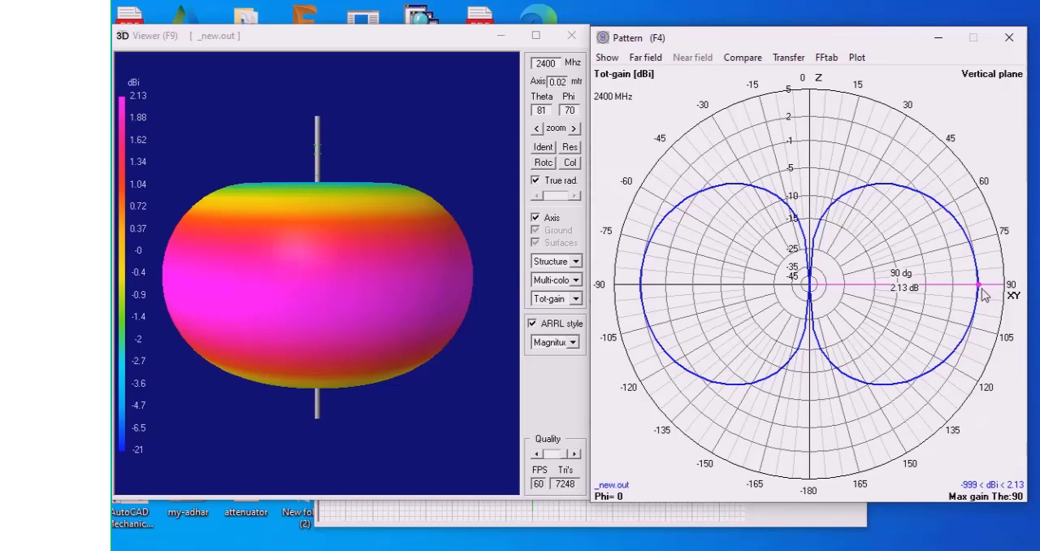
click(962, 230)
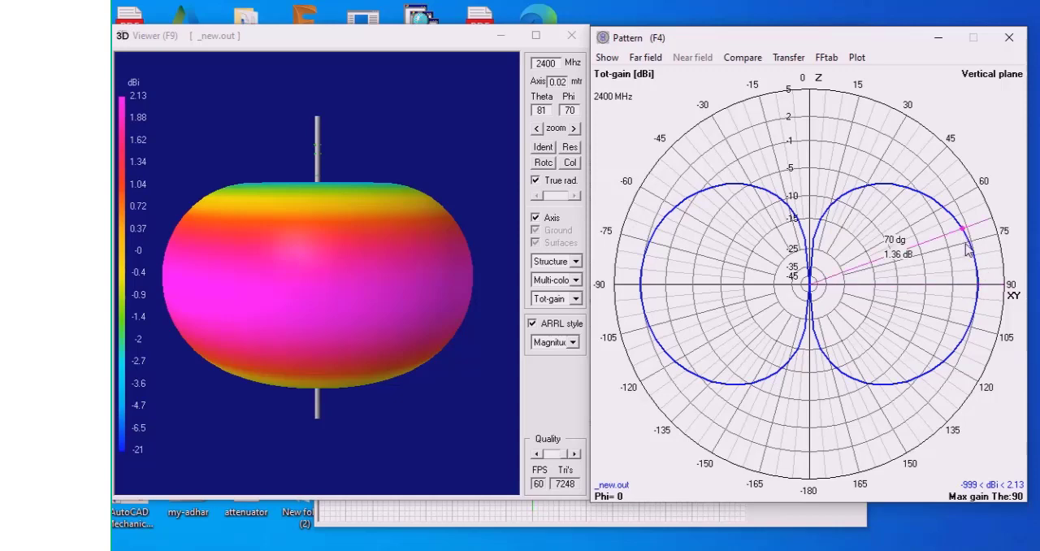
click(979, 288)
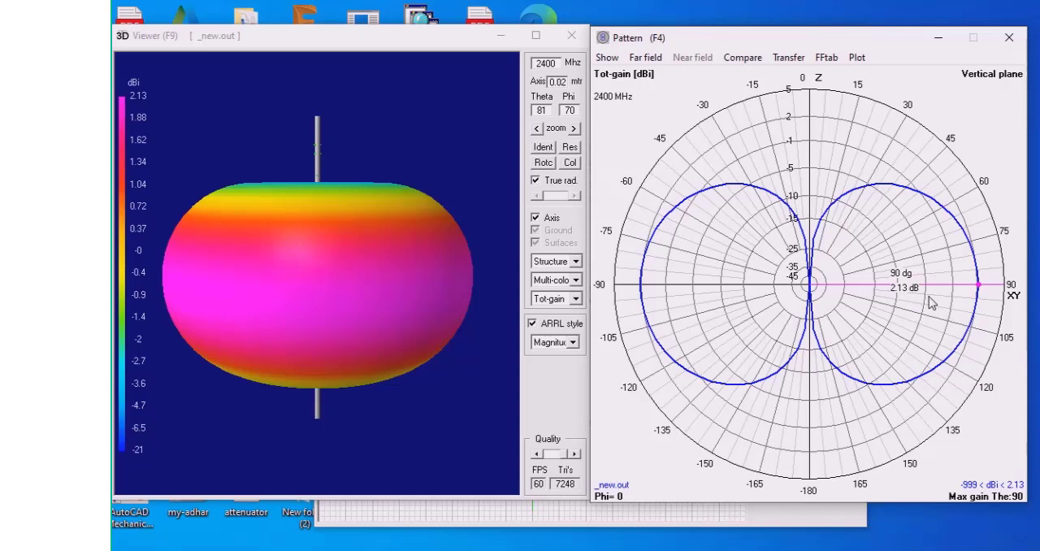
Locate the half-power points of the main lobe by reading the gain at 45, 50, 130 and 135 degrees
click(912, 196)
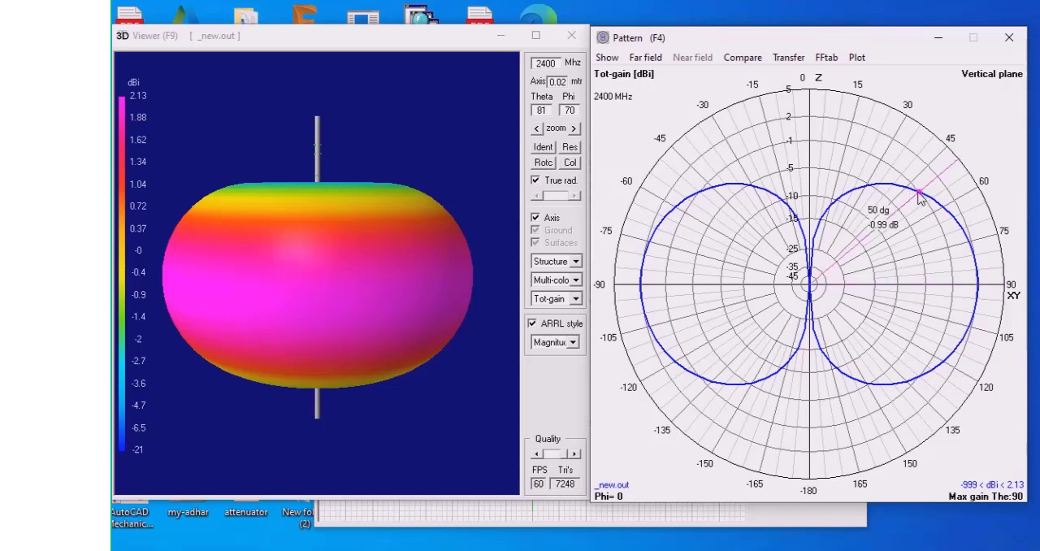
click(908, 190)
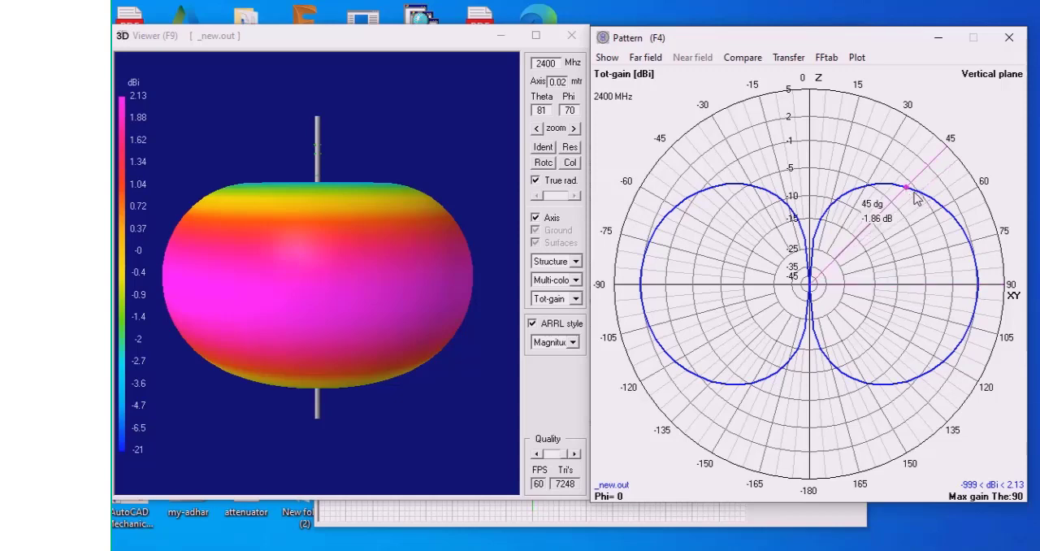
click(918, 196)
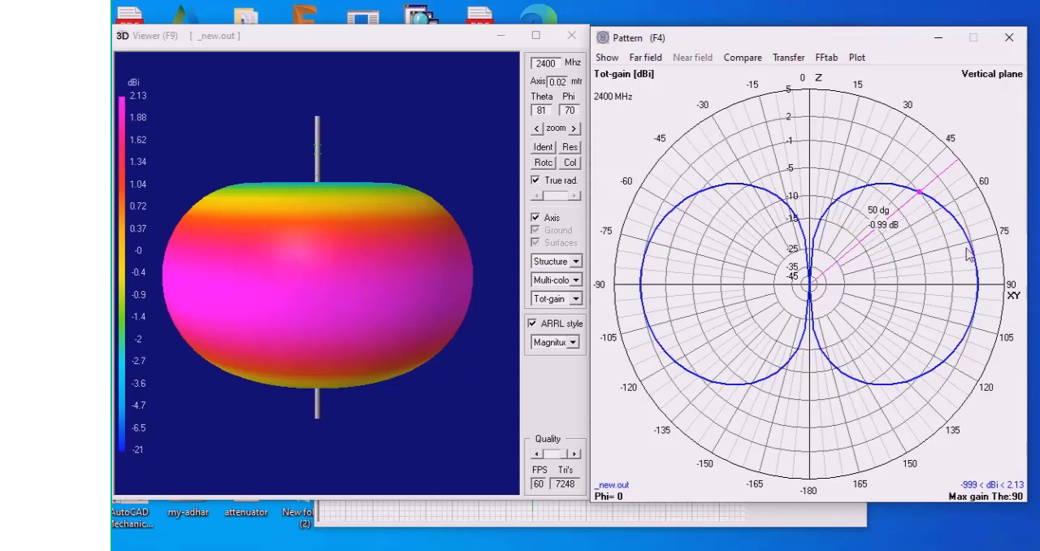
click(917, 392)
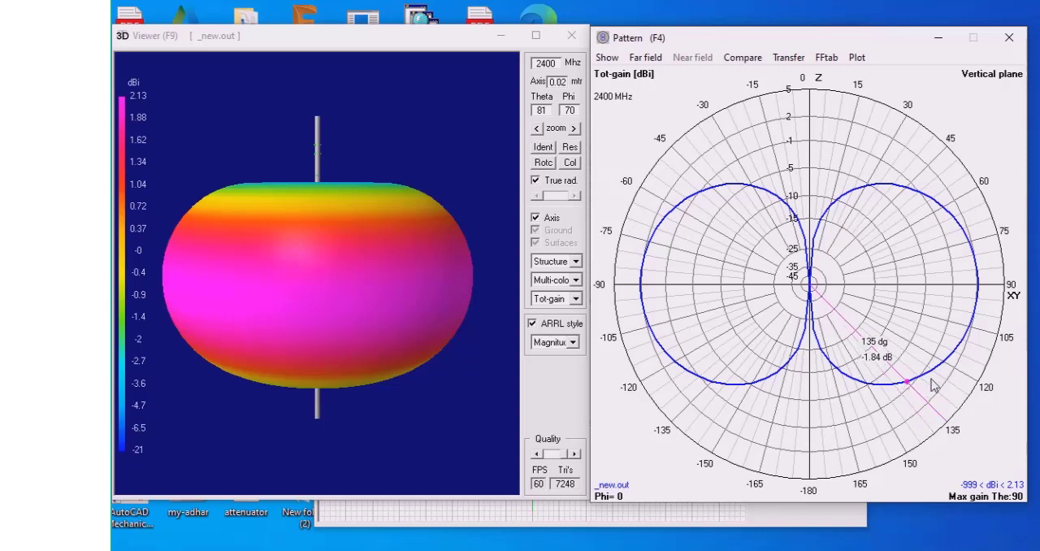
click(926, 387)
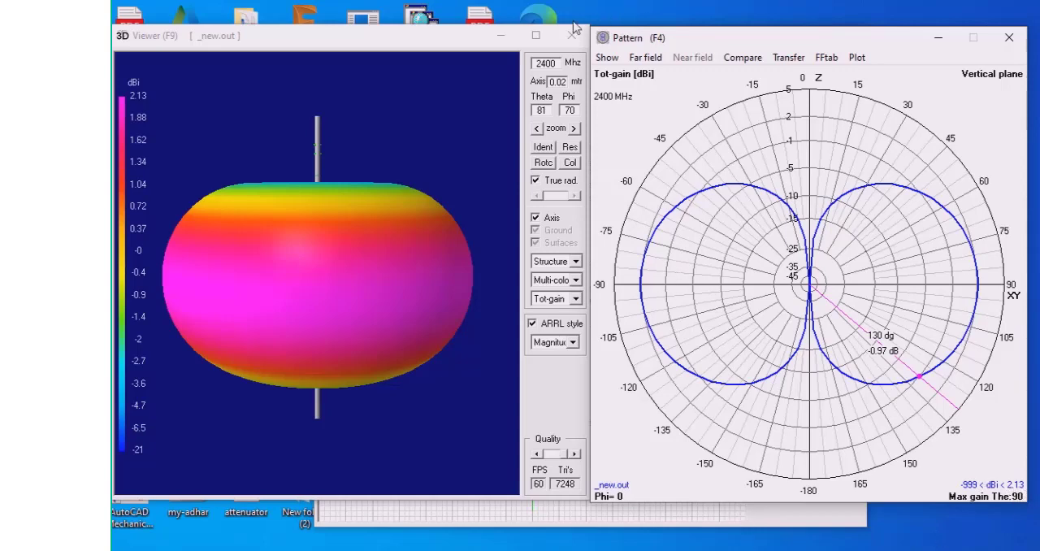
Move the 3D viewer and the pattern window down to uncover the geometry editor behind them
drag(452, 35, 446, 108)
drag(739, 35, 737, 112)
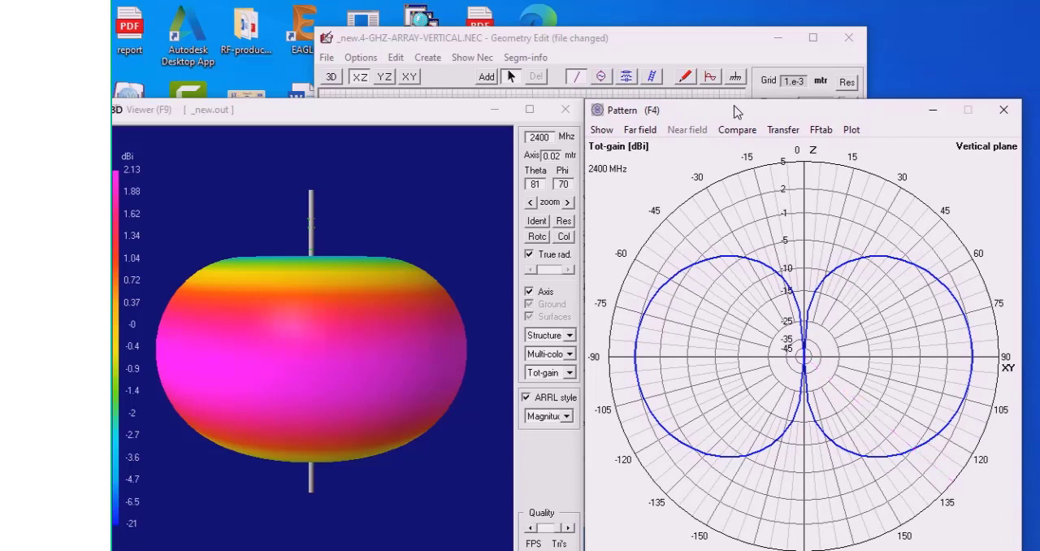